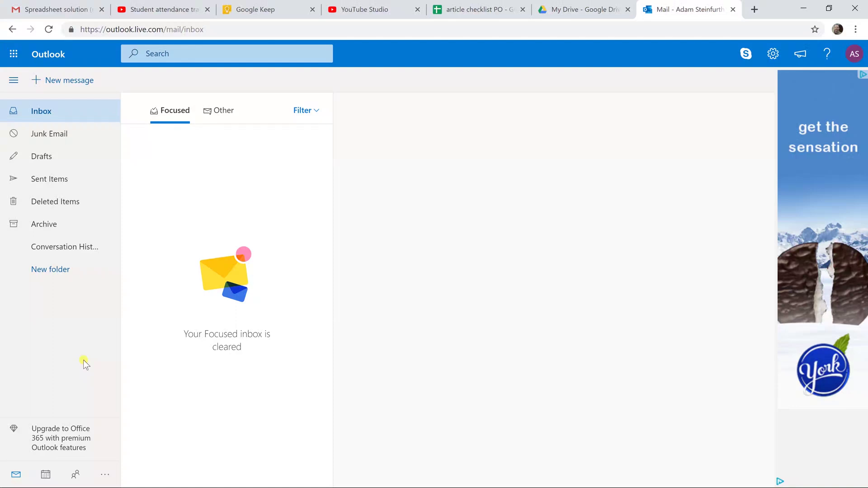
# From the Outlook.com inbox's more-apps menu, open Tasks.
pyautogui.click(105, 474)
pyautogui.click(117, 451)
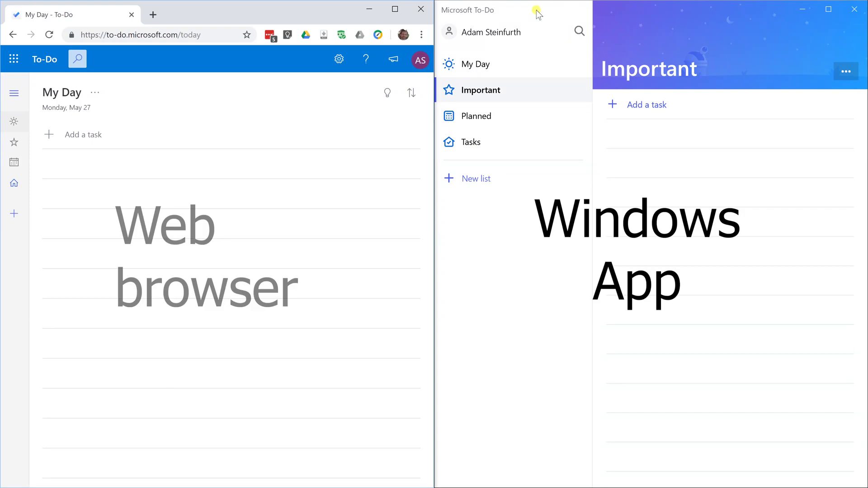
# Drag the To-Do app window out of split screen to show its empty Tasks list.
pyautogui.moveTo(539, 11); pyautogui.dragTo(507, 39)
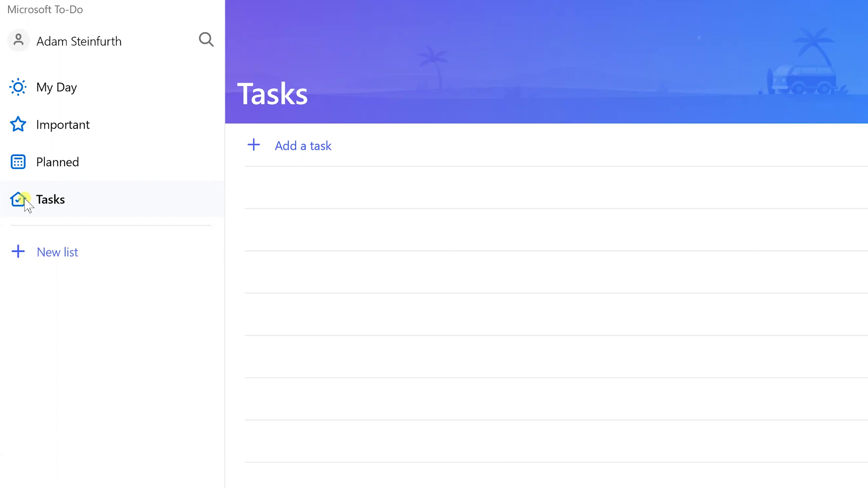
# Enter three tasks in Tasks: 'Tree chopping', 'Saw logs' and 'Tree climbing'.
pyautogui.click(255, 145)
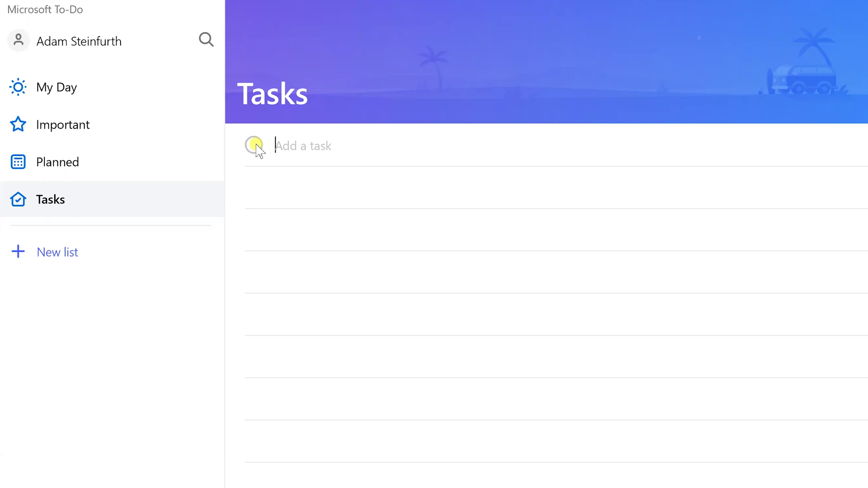
pyautogui.write('Tree chopping')
pyautogui.press('Return')
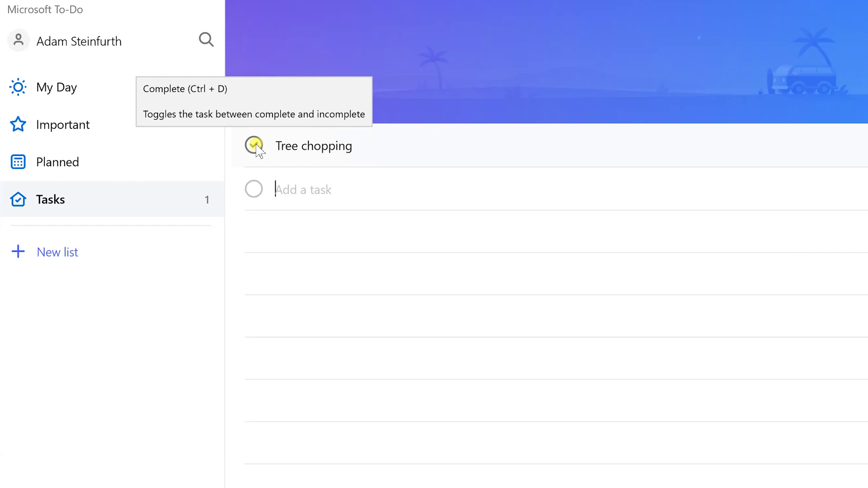
pyautogui.write('Saw logs')
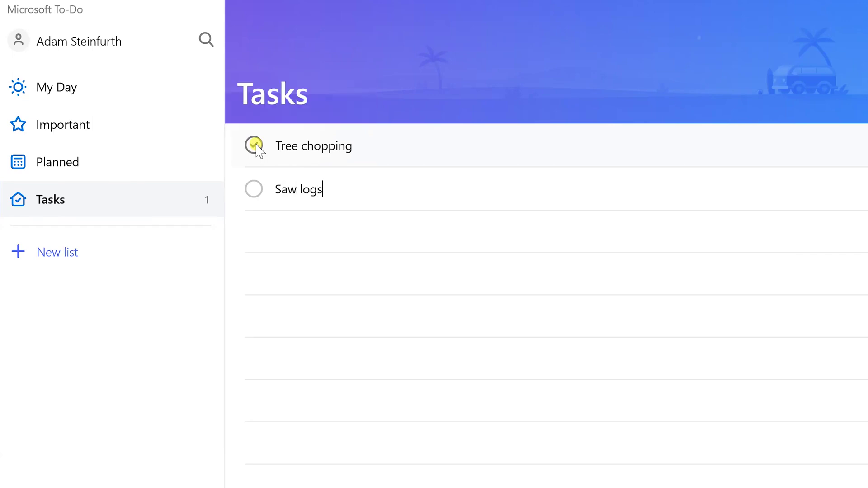
pyautogui.press('Return')
pyautogui.write('T')
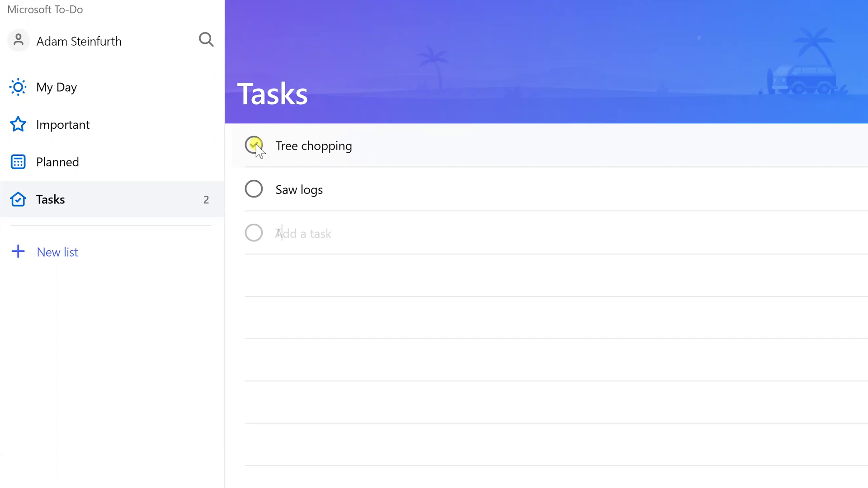
pyautogui.write('ree climbing')
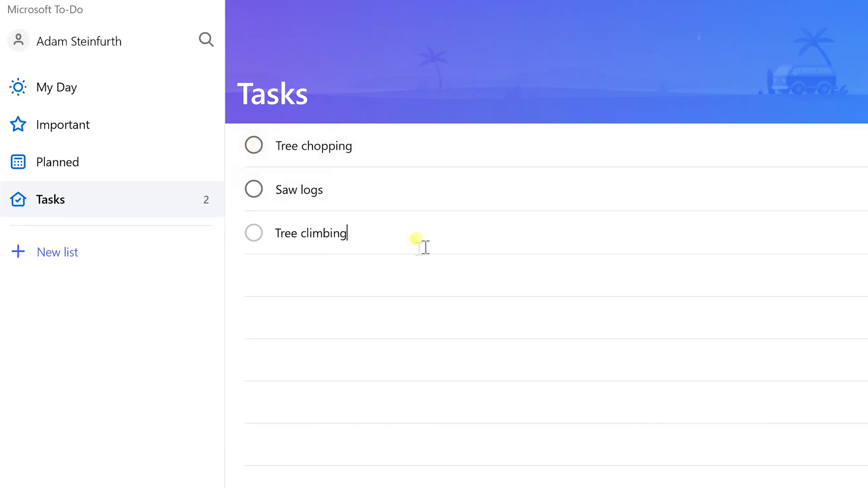
pyautogui.press('Return')
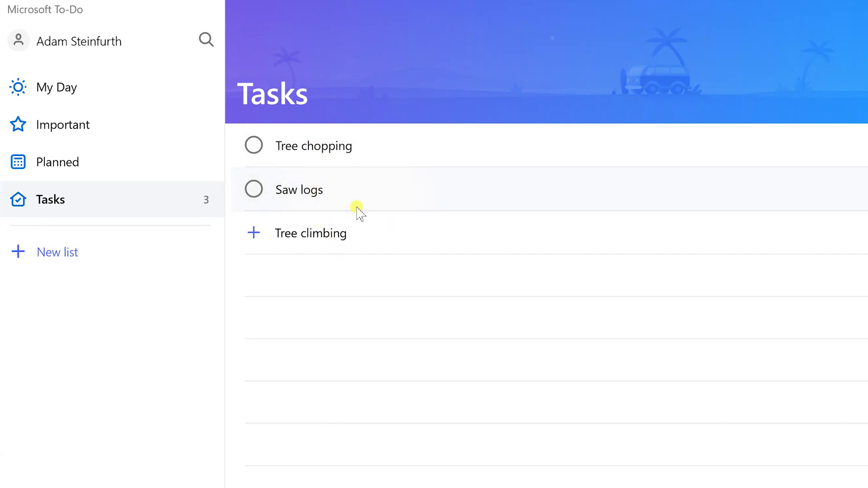
pyautogui.click(368, 237)
# Add a new list, rename it 'Get in shape' and open it.
pyautogui.click(68, 254)
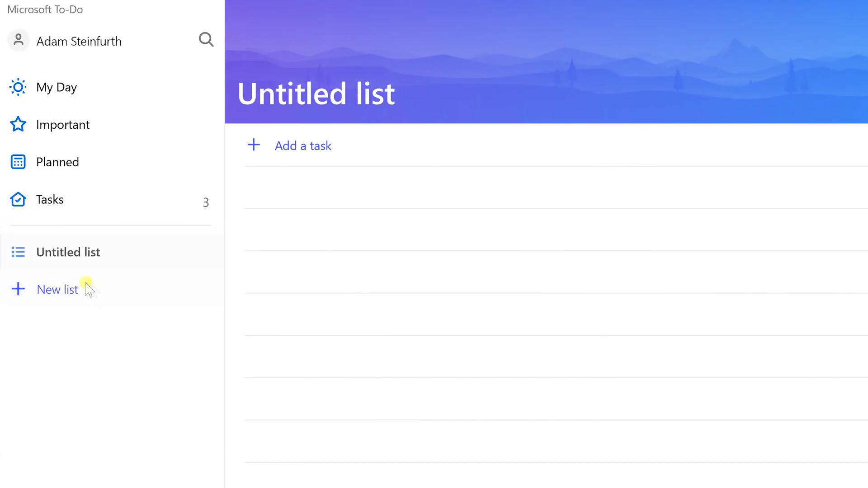
pyautogui.rightClick(90, 254)
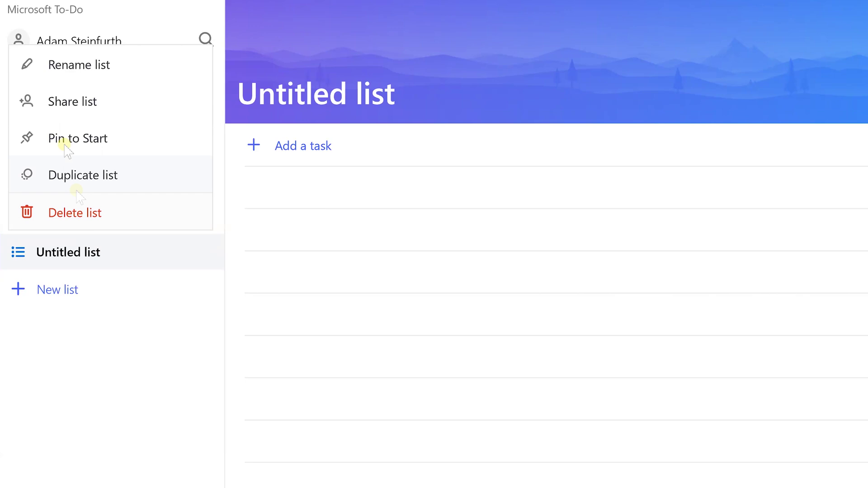
pyautogui.click(81, 68)
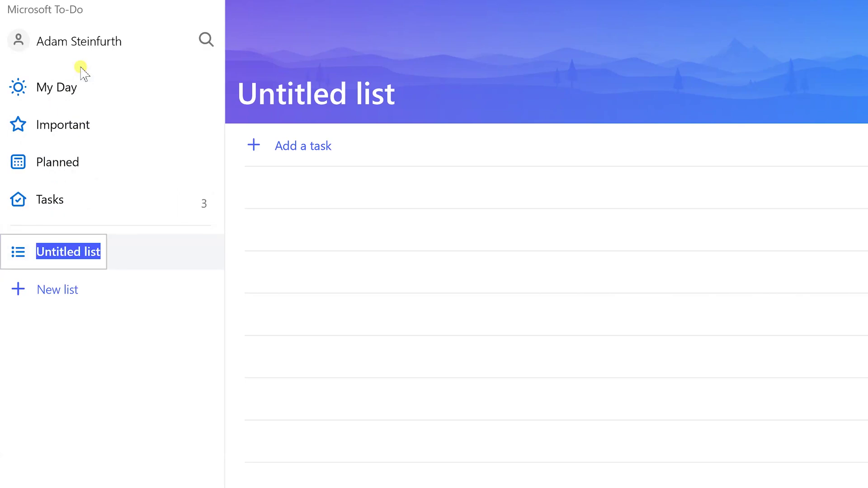
pyautogui.write('Get in ')
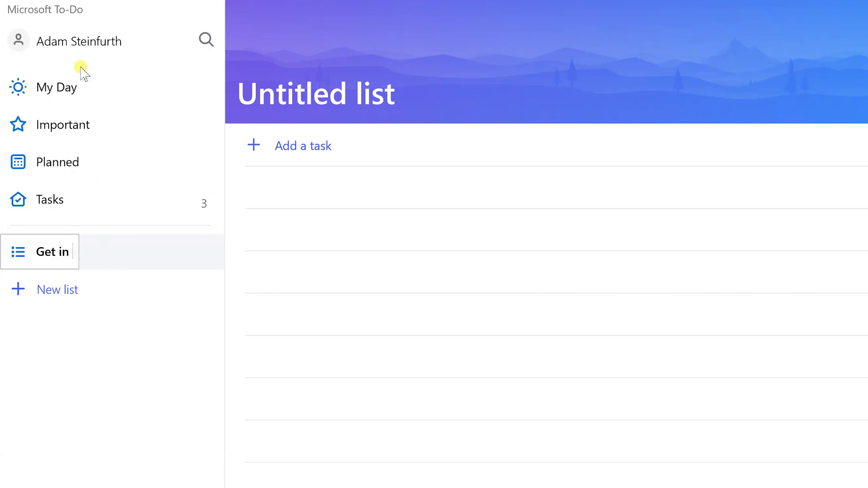
pyautogui.write('shape')
pyautogui.press('Tab')
pyautogui.click(115, 257)
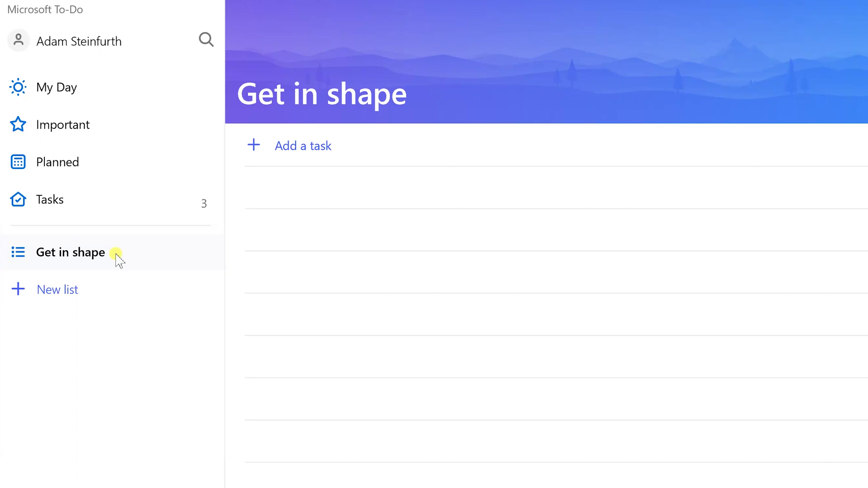
# Drag Tree chopping, Saw logs and Climb trees from Tasks onto Get in shape, then view it.
pyautogui.click(84, 203)
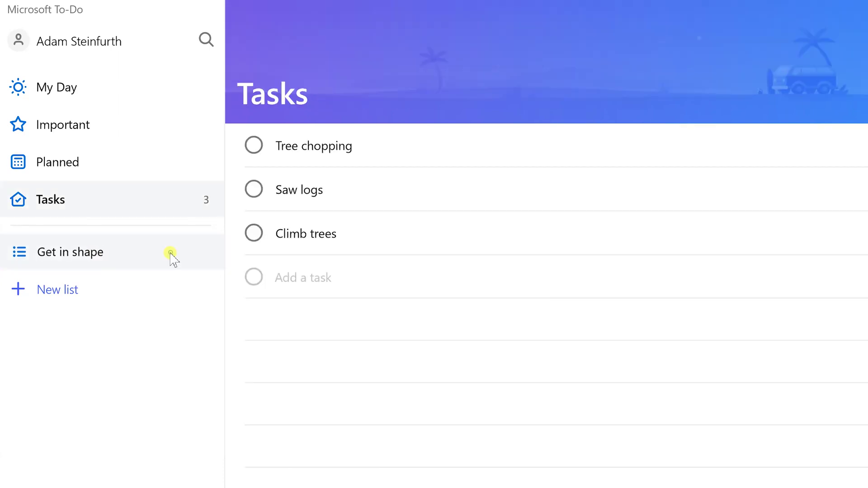
pyautogui.moveTo(300, 150); pyautogui.dragTo(138, 256)
pyautogui.moveTo(287, 149); pyautogui.dragTo(149, 246)
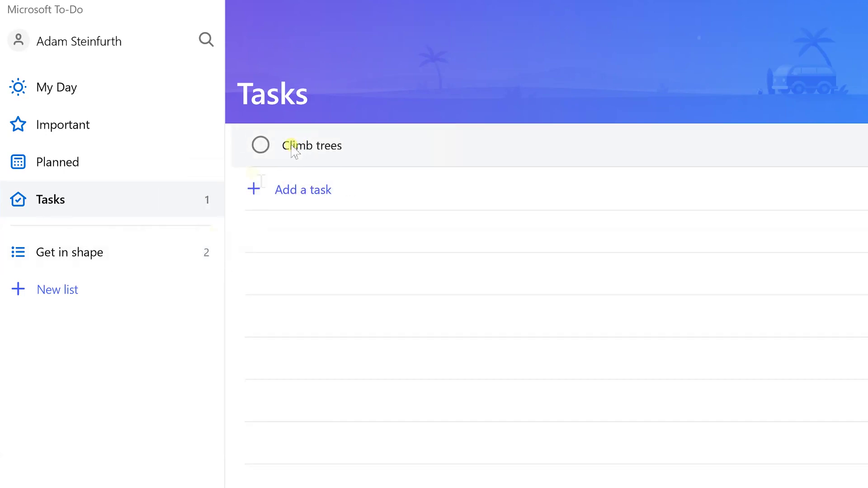
pyautogui.moveTo(293, 148); pyautogui.dragTo(140, 246)
pyautogui.click(139, 246)
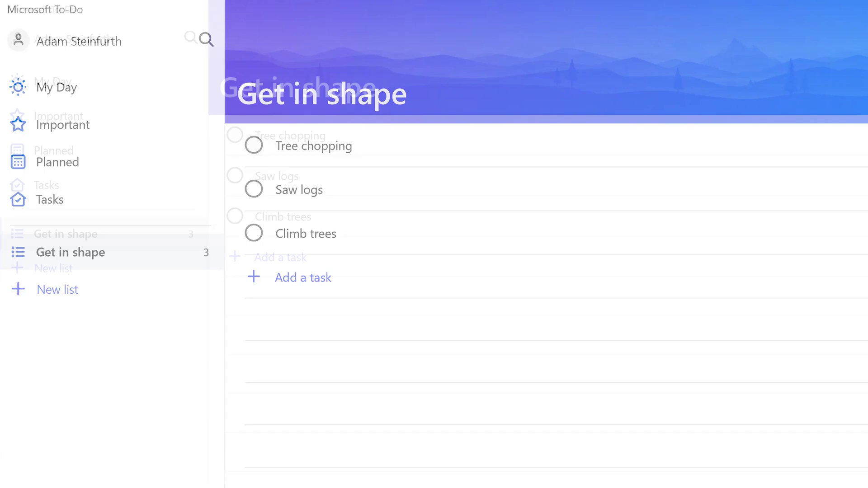
# Apply the light-blue theme to Get in shape and make the flexed-biceps emoji its icon.
pyautogui.click(842, 70)
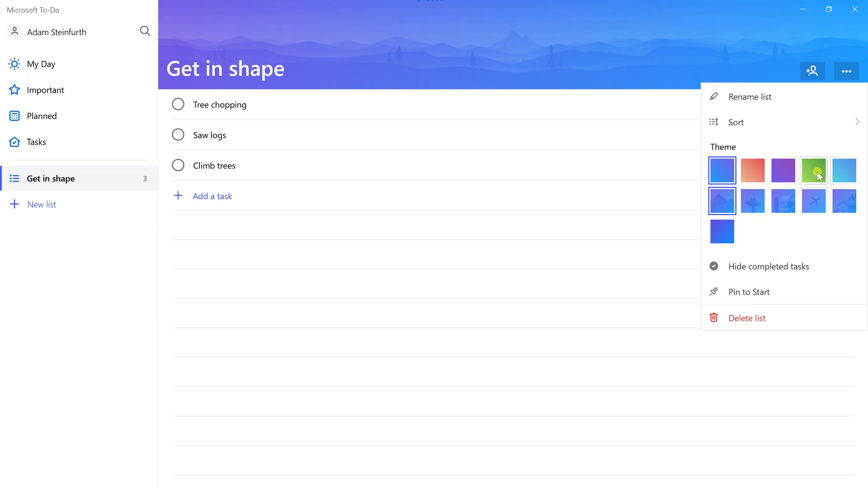
pyautogui.click(844, 171)
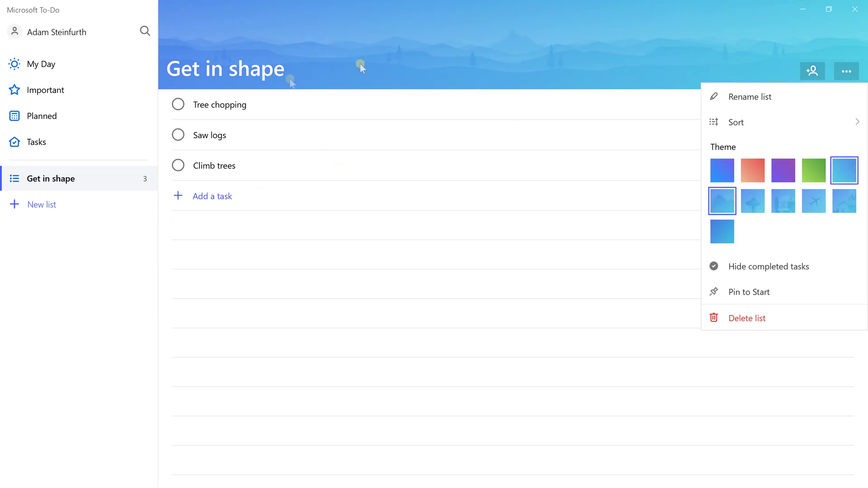
pyautogui.click(276, 74)
pyautogui.click(234, 69)
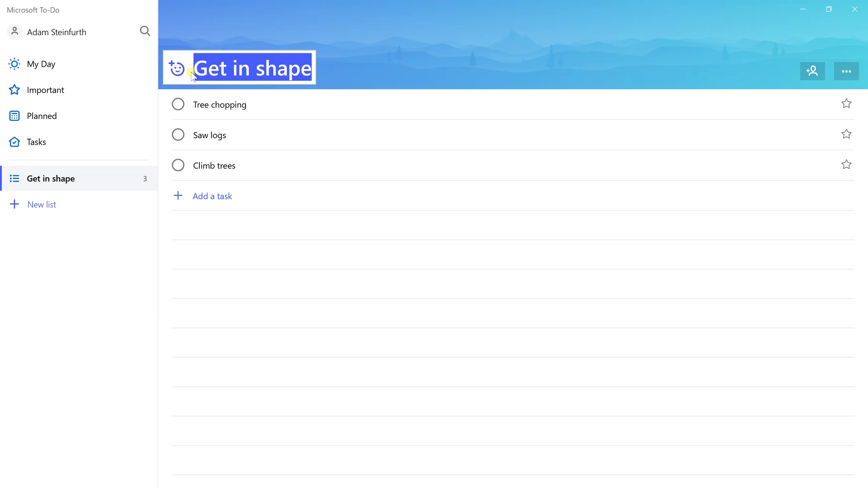
pyautogui.click(177, 72)
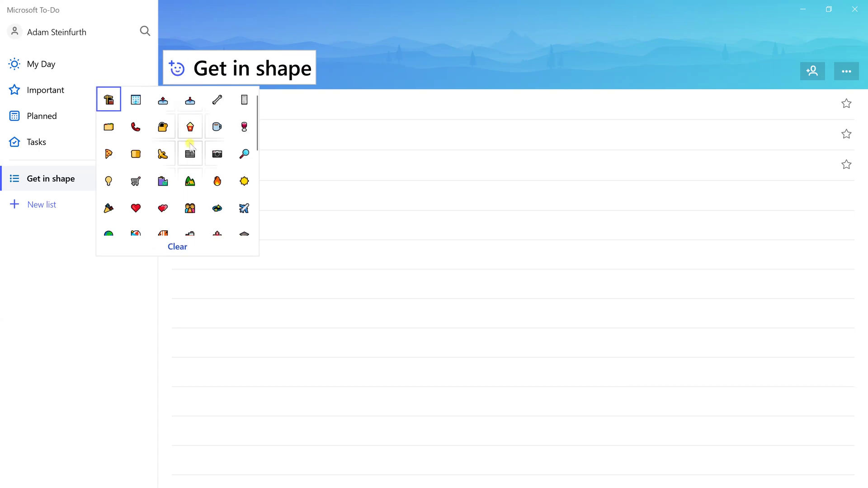
pyautogui.scroll(-5, 190, 147)
pyautogui.click(135, 217)
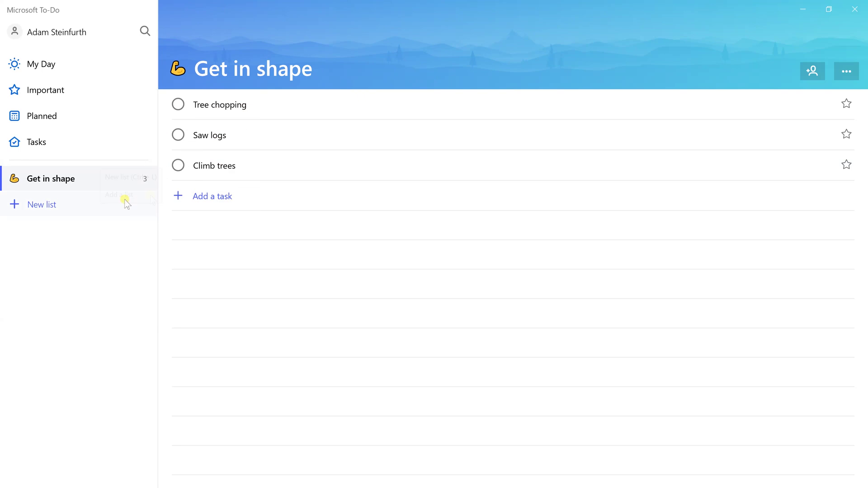
# Create another list and title it 'Move out West' with a capital W.
pyautogui.click(114, 204)
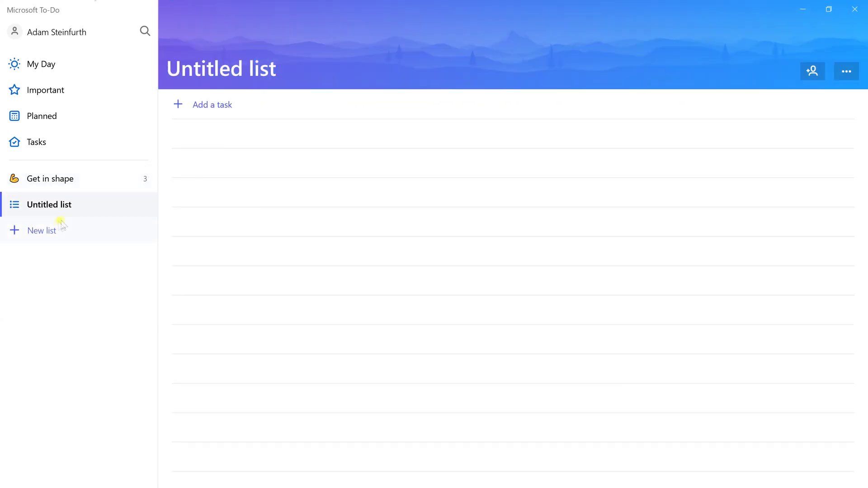
pyautogui.click(254, 69)
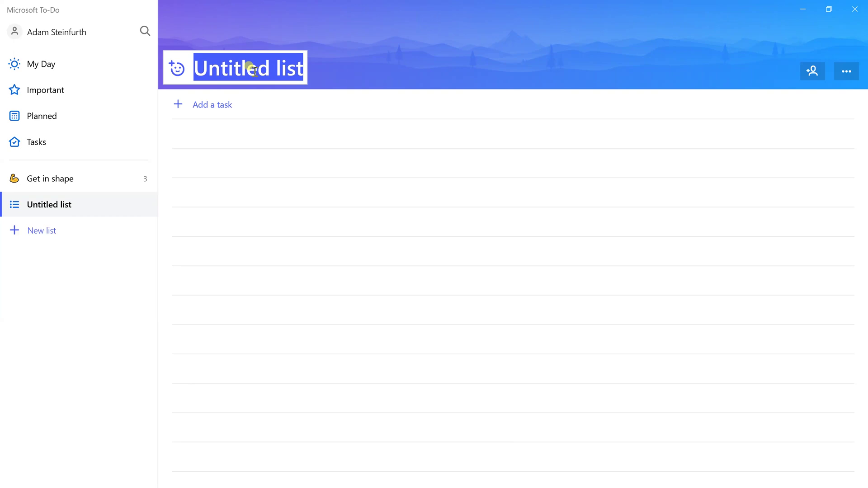
pyautogui.write('Move out')
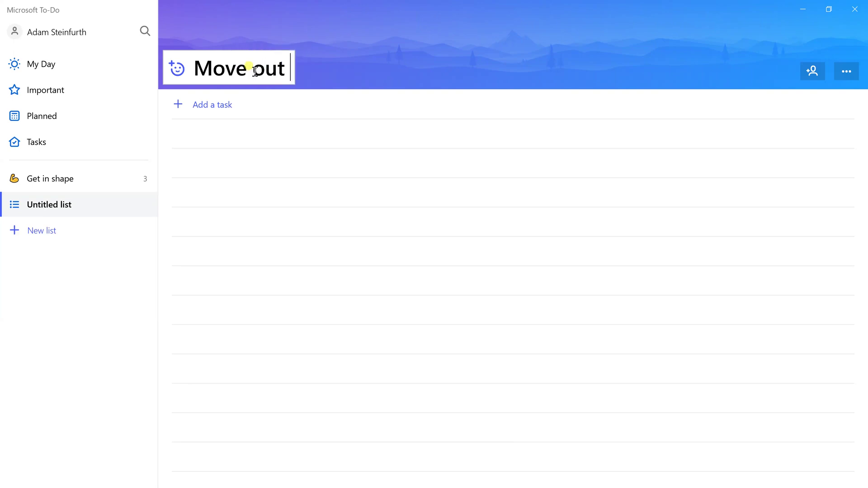
pyautogui.write(' west')
pyautogui.press('Left')
pyautogui.press('Left')
pyautogui.press('Left')
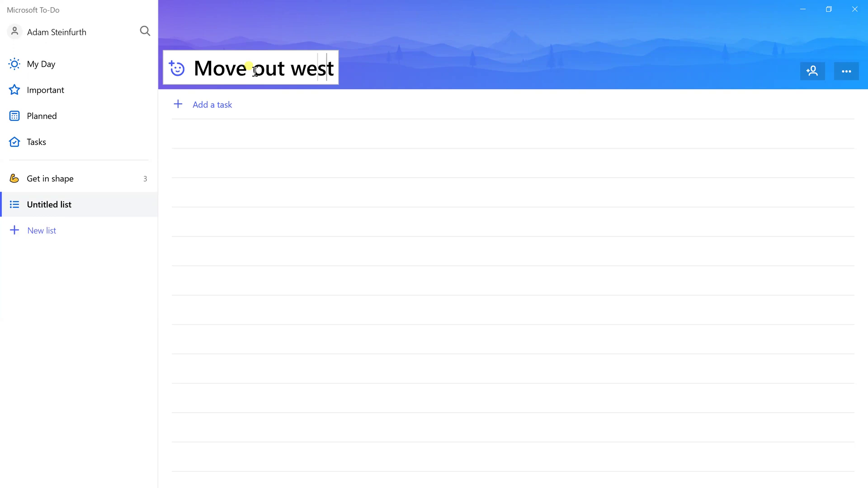
pyautogui.press('BackSpace')
pyautogui.write('W')
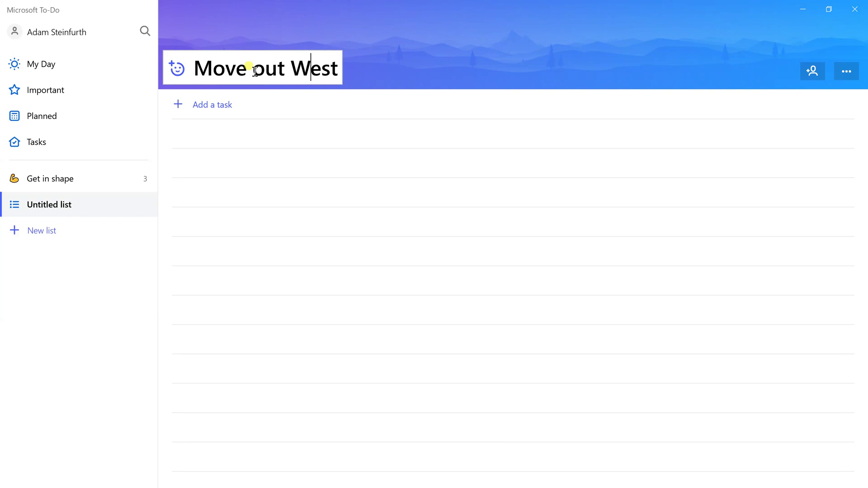
# Set the mountain emoji as the Move out West list icon.
pyautogui.click(173, 68)
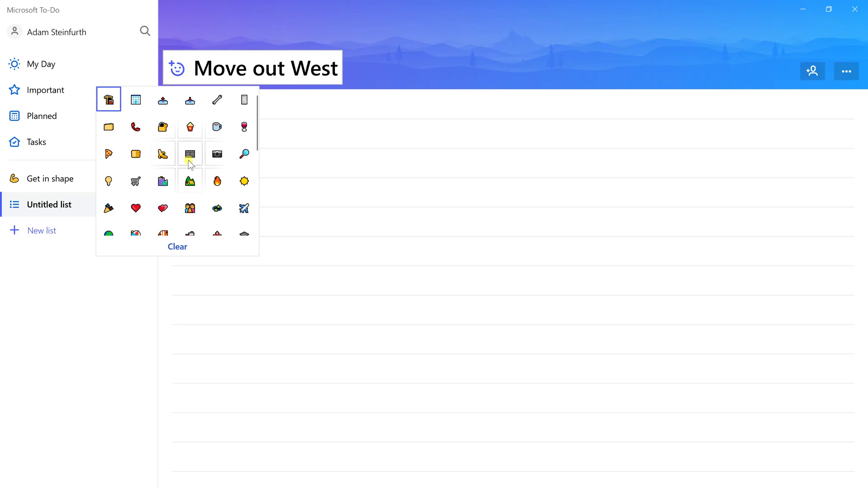
pyautogui.scroll(-3, 196, 186)
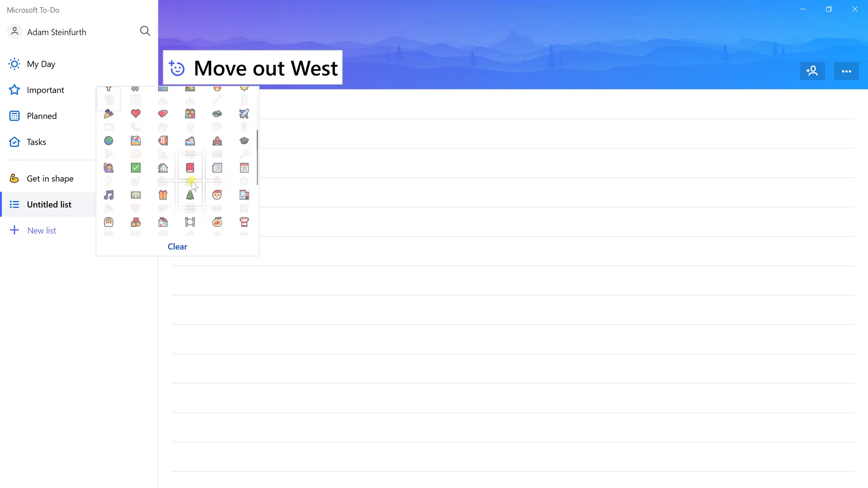
pyautogui.scroll(3, 193, 182)
pyautogui.click(192, 181)
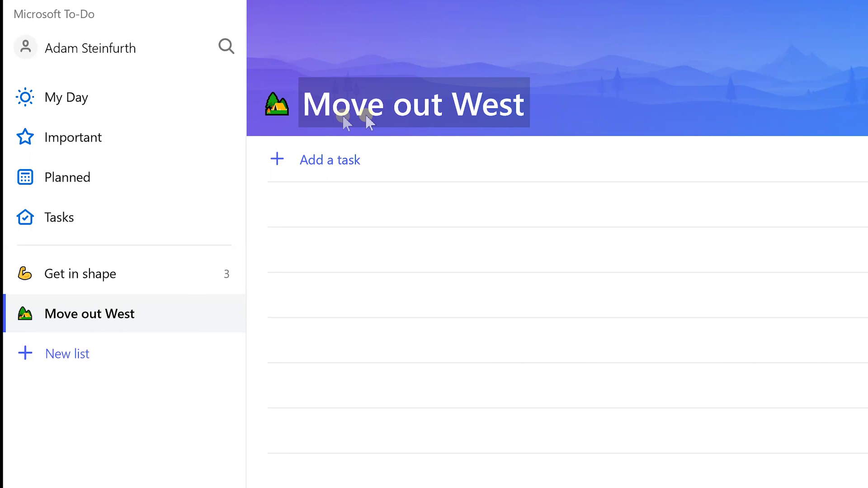
# In Move out West, add the task 'Research moving vans' and open its details.
pyautogui.click(141, 318)
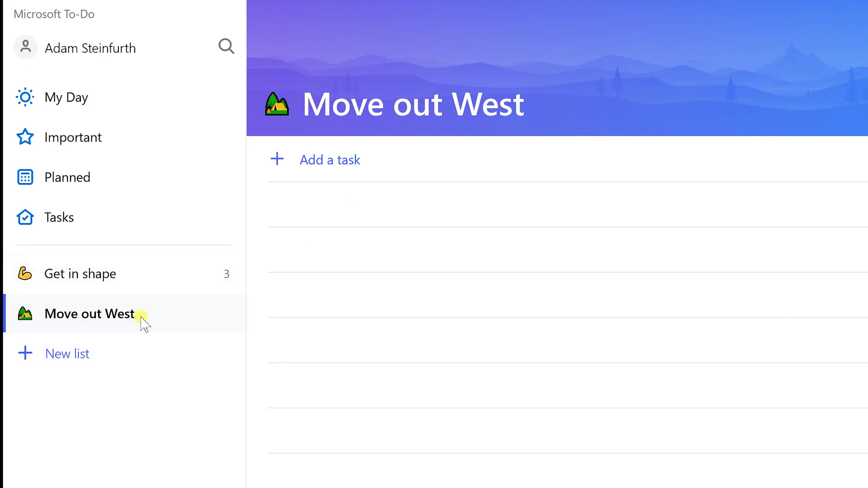
pyautogui.click(79, 219)
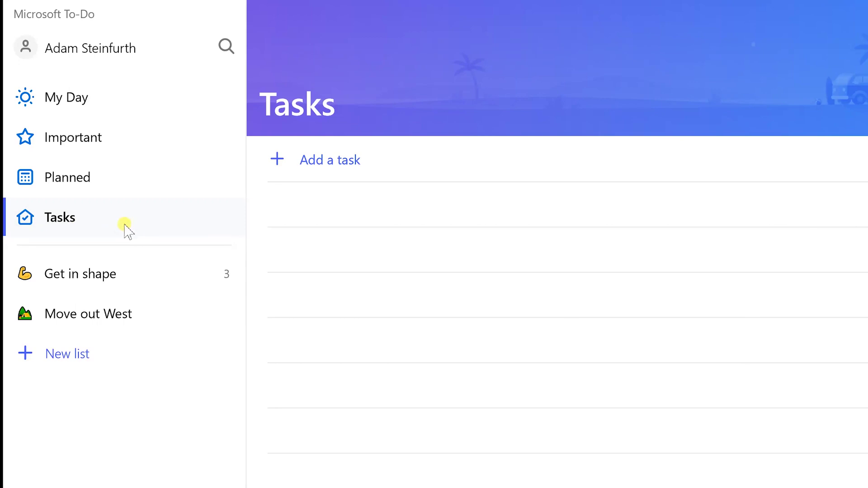
pyautogui.click(117, 317)
pyautogui.click(330, 162)
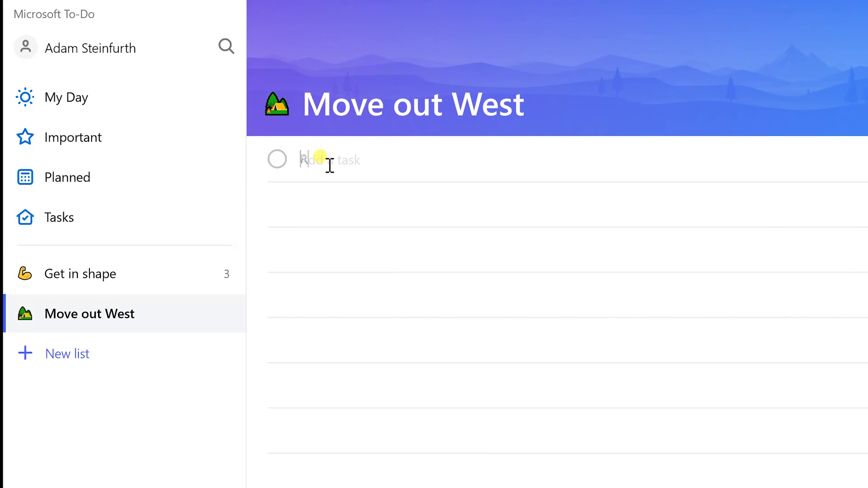
pyautogui.write('Research moving vans')
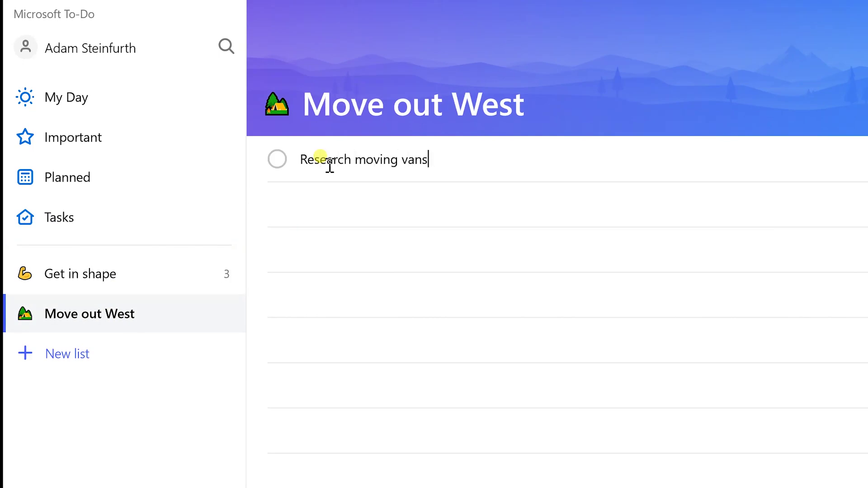
pyautogui.press('Return')
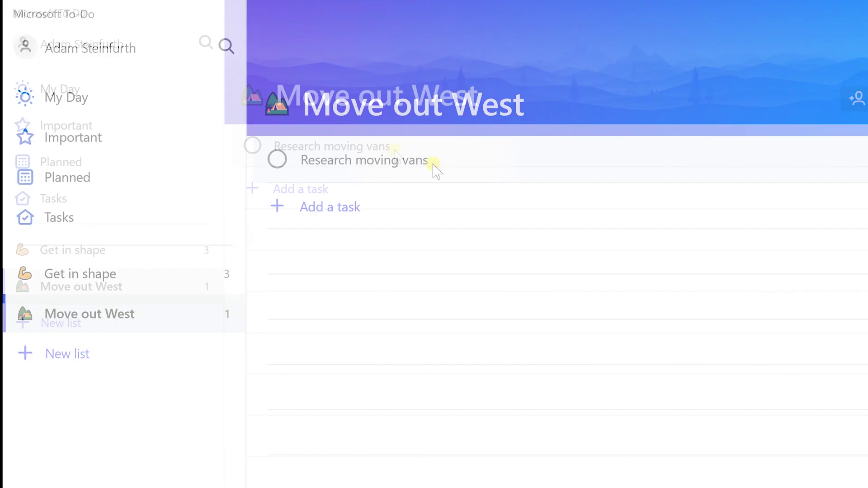
pyautogui.click(389, 173)
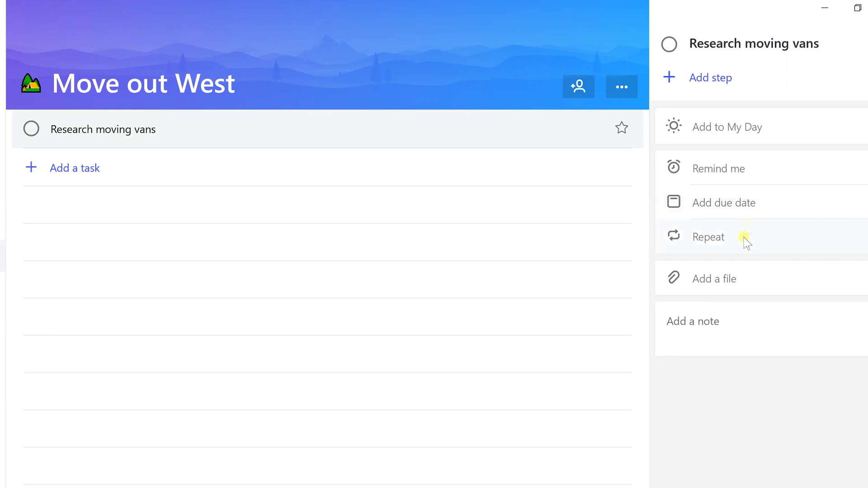
# Make Research moving vans due next week, attach WIN_20190301_15_25_37_Pro.jpg, and note the yellow-trucks preference.
pyautogui.click(725, 206)
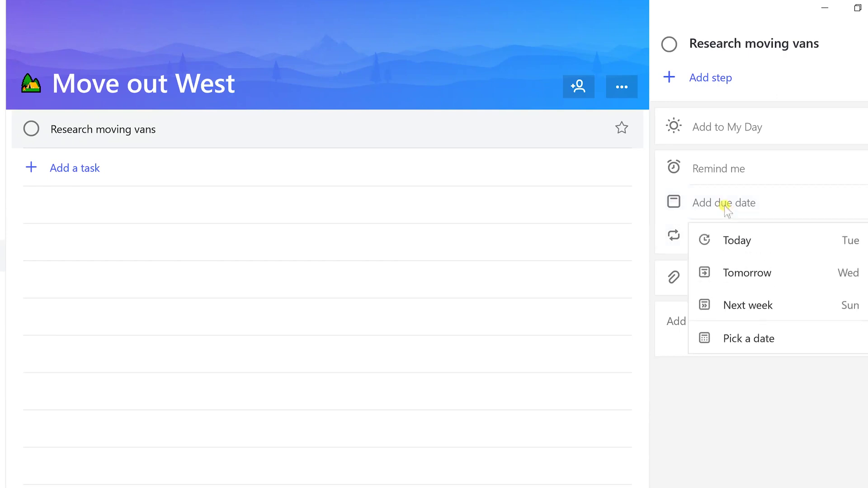
pyautogui.click(741, 304)
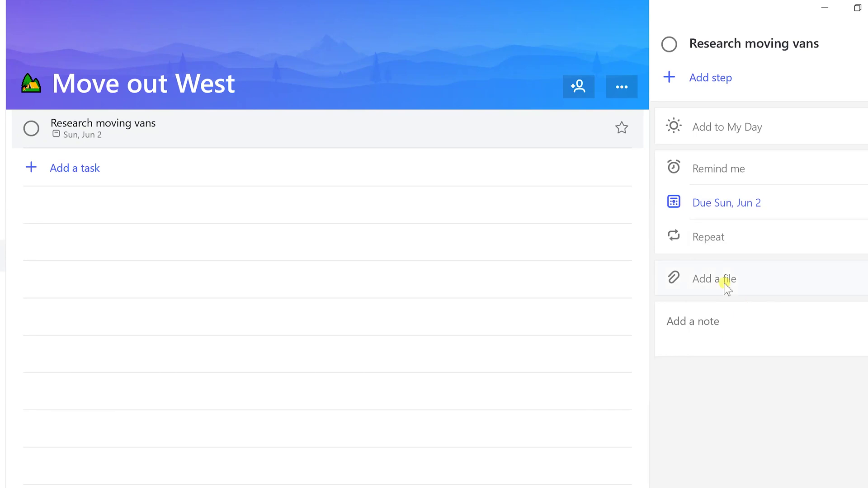
pyautogui.click(725, 284)
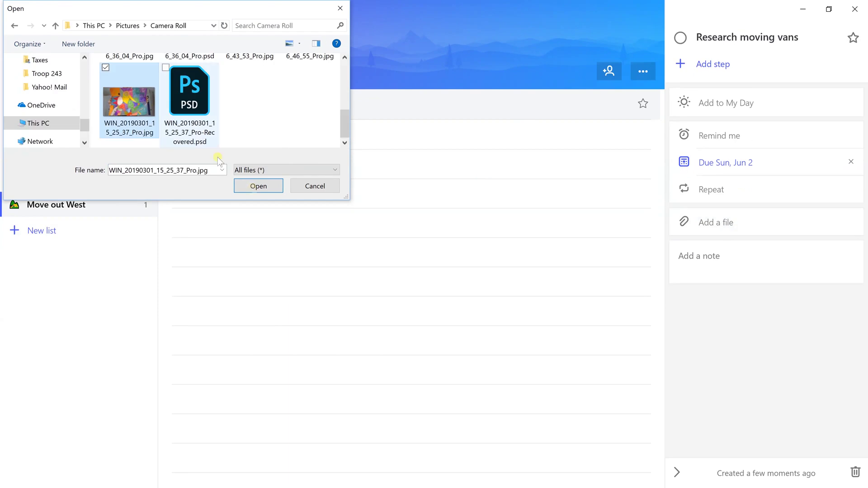
pyautogui.click(254, 186)
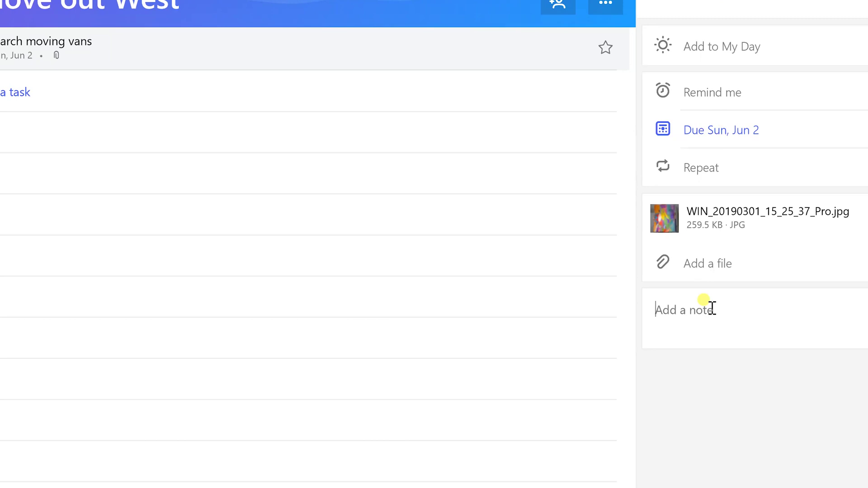
pyautogui.write('I pre')
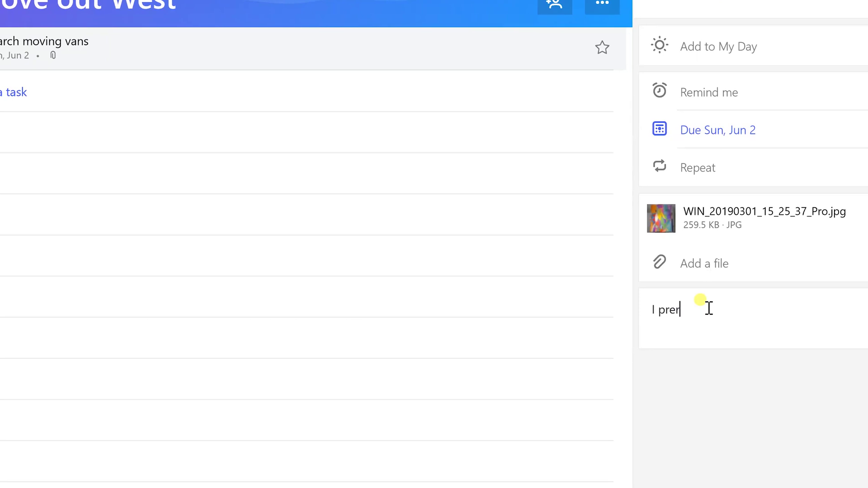
pyautogui.write('fer to th')
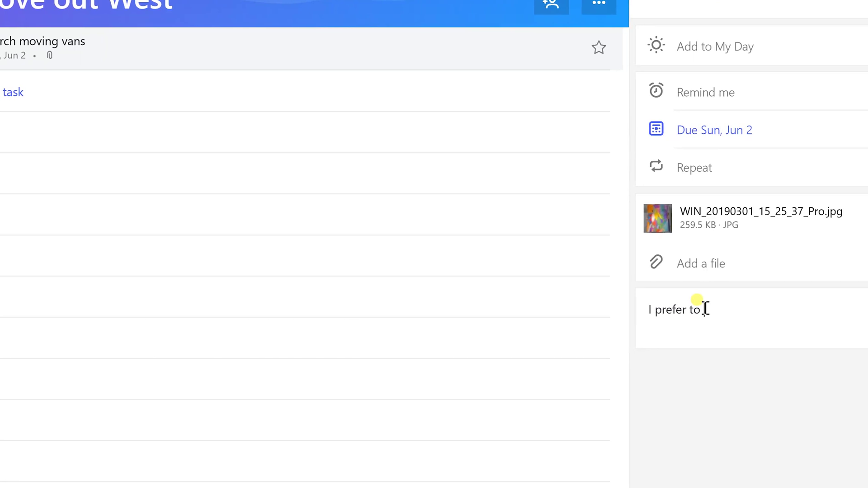
pyautogui.write('e one with the yell')
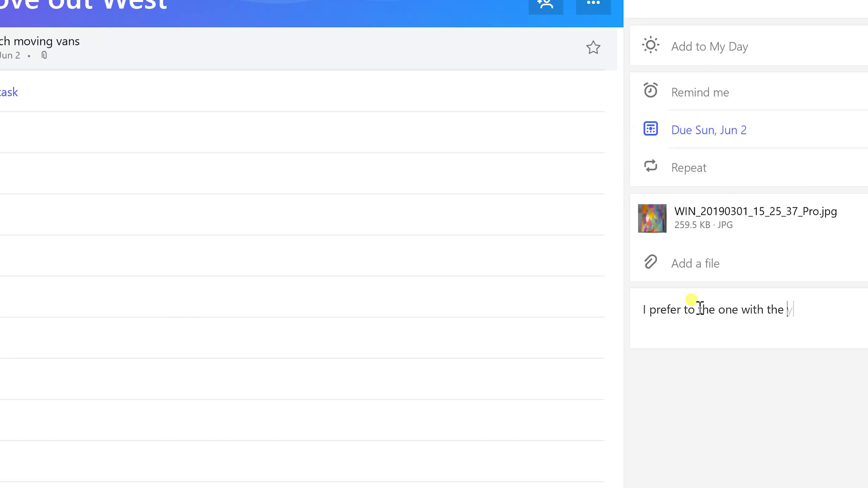
pyautogui.write('ow trucks')
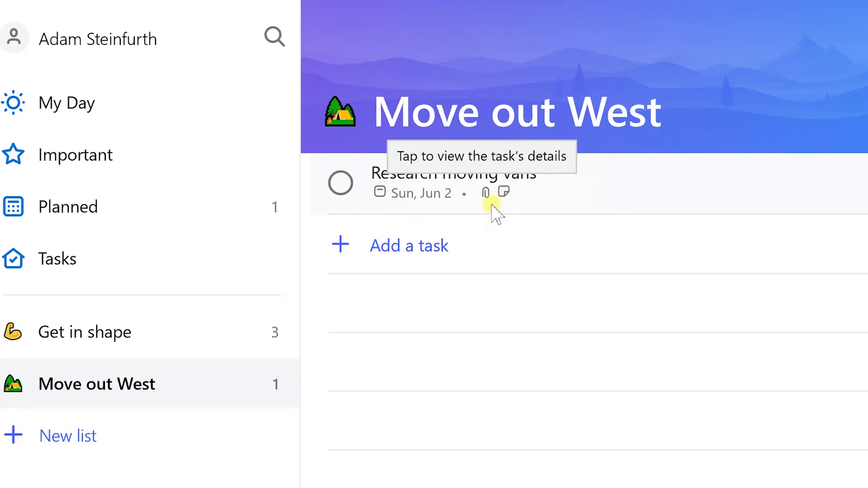
# Add a task named 'Pack' to Move out West.
pyautogui.click(470, 254)
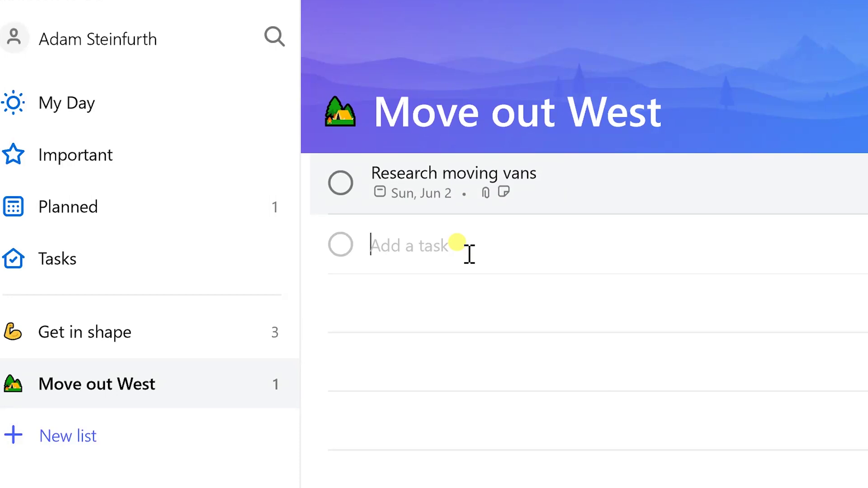
pyautogui.write('Pack')
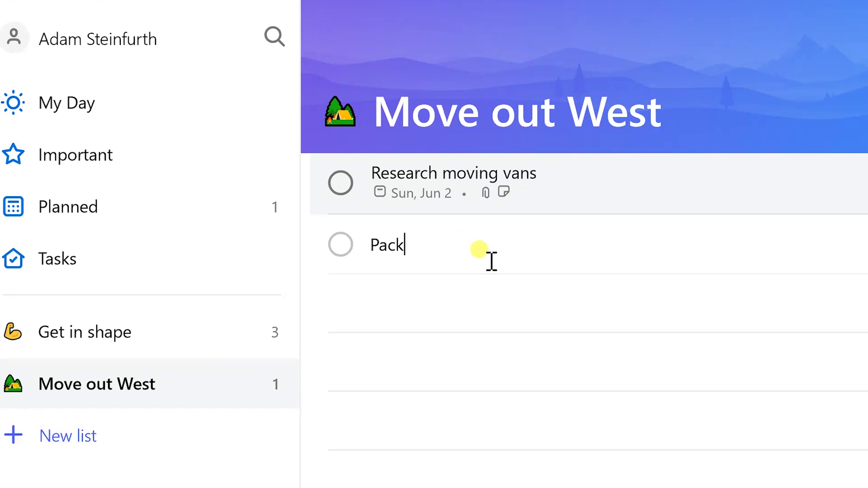
pyautogui.press('Return')
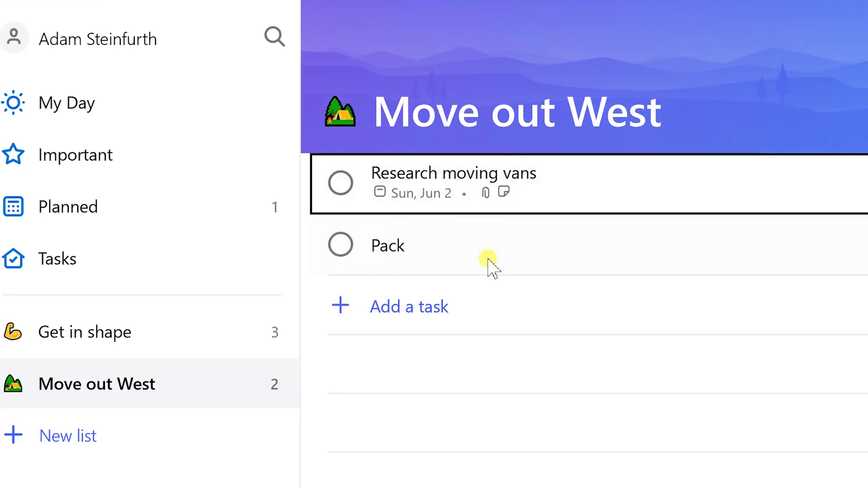
# Set a reminder on Pack for tomorrow at 9:00 AM.
pyautogui.click(486, 248)
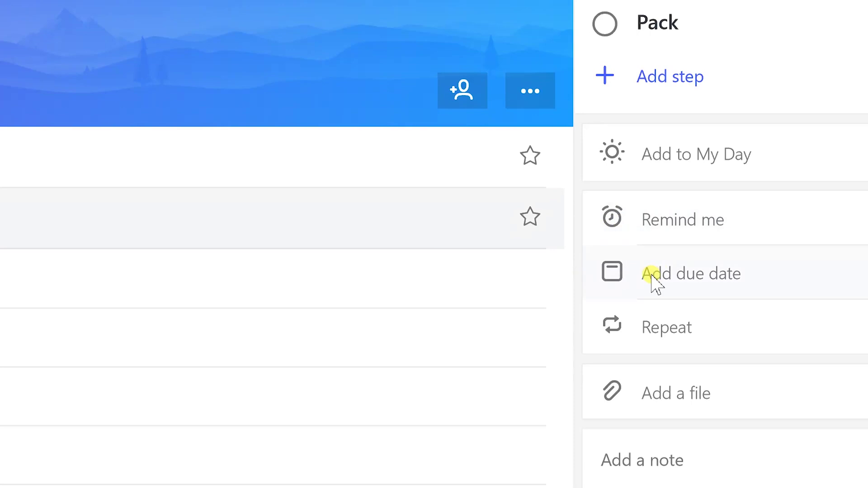
pyautogui.click(676, 232)
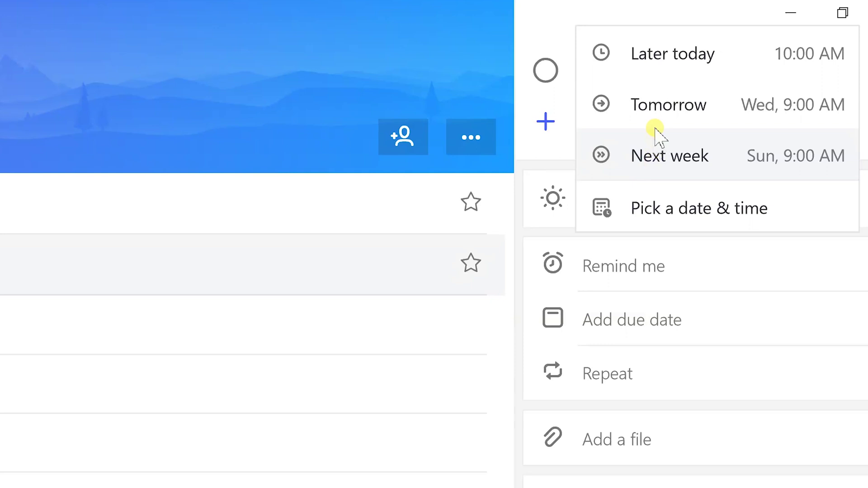
pyautogui.click(661, 127)
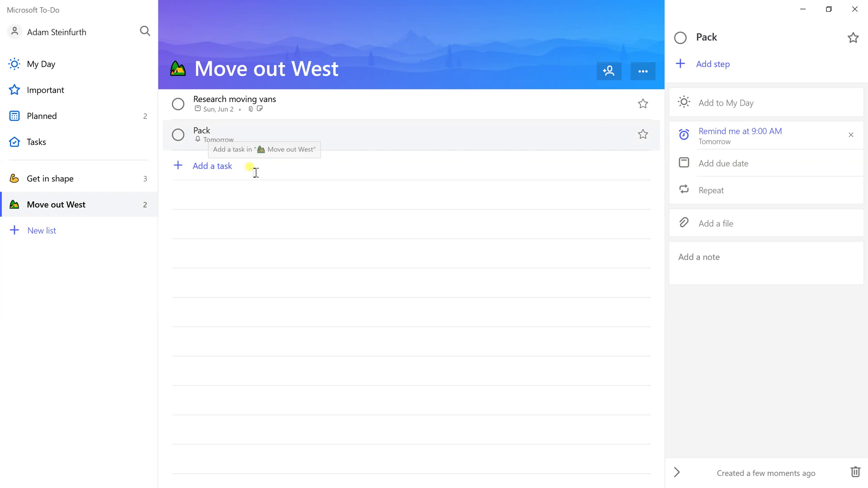
# Create a new list and name it 'Apply for jobs'.
pyautogui.click(49, 232)
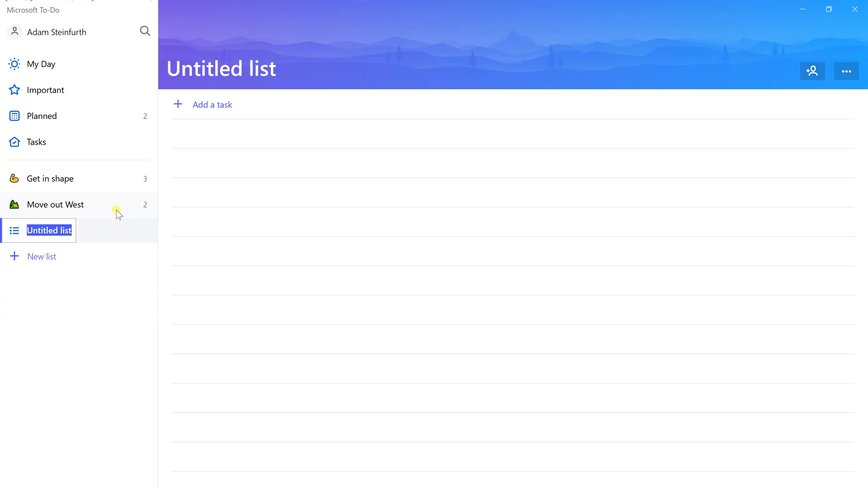
pyautogui.click(61, 233)
pyautogui.write('Apply for jobs')
pyautogui.press('Return')
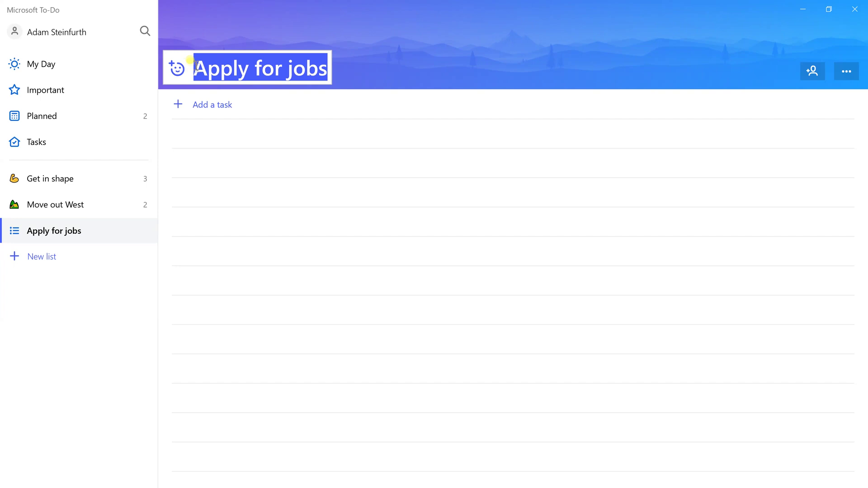
# Give the Apply for jobs list a coffee mug icon and an orange-red theme.
pyautogui.click(176, 70)
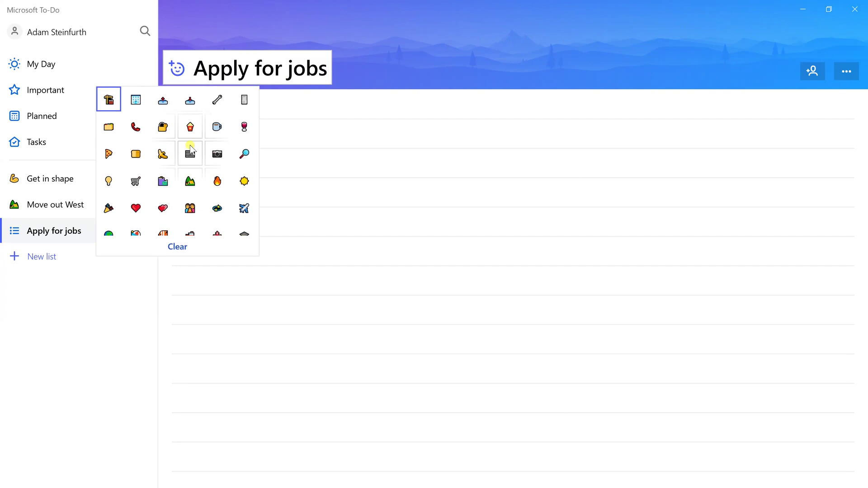
pyautogui.click(217, 127)
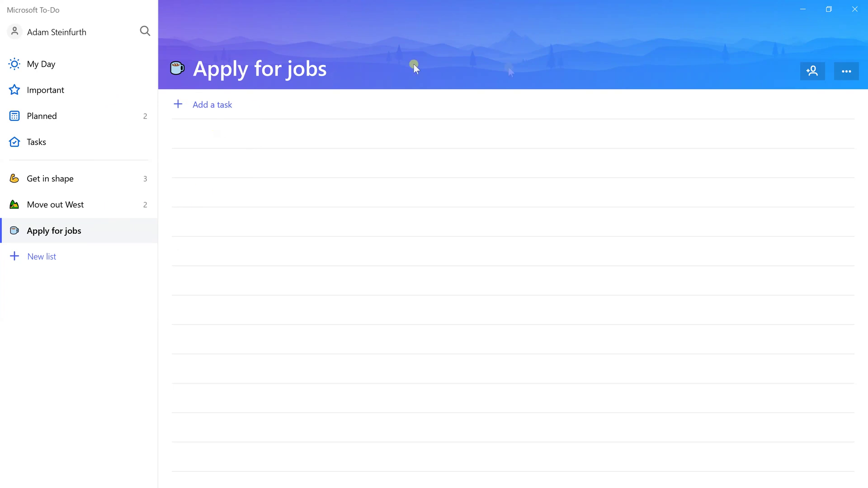
pyautogui.click(848, 72)
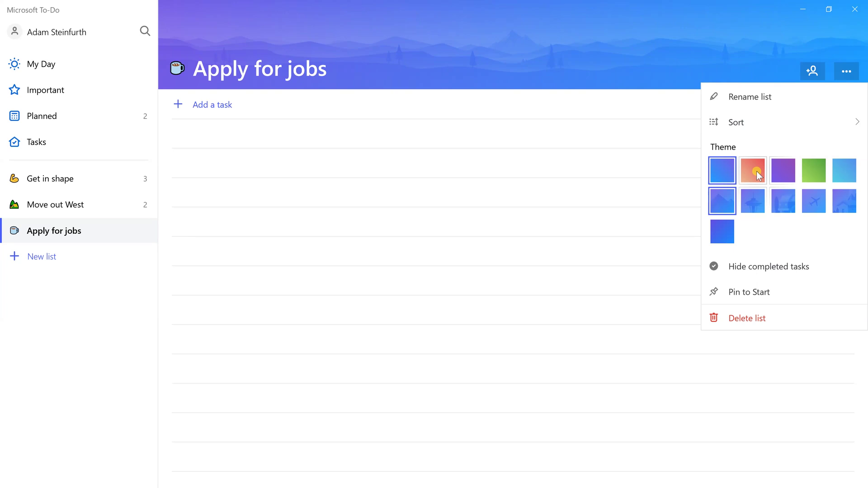
pyautogui.click(756, 171)
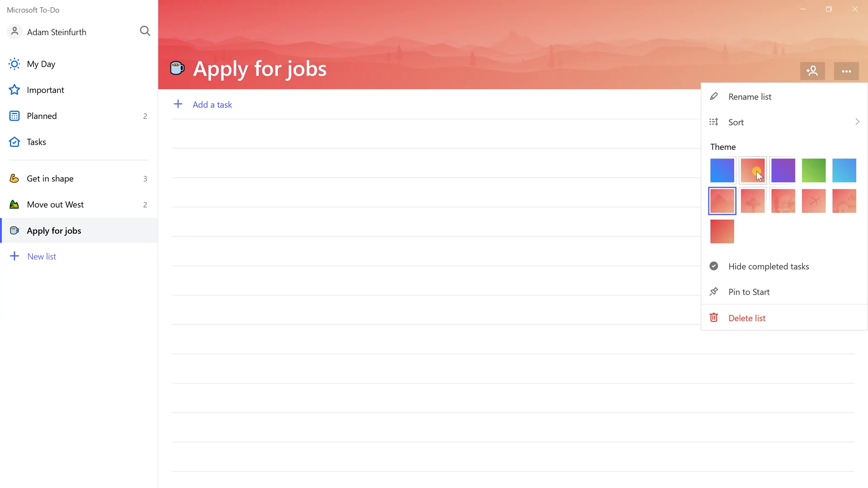
pyautogui.click(264, 107)
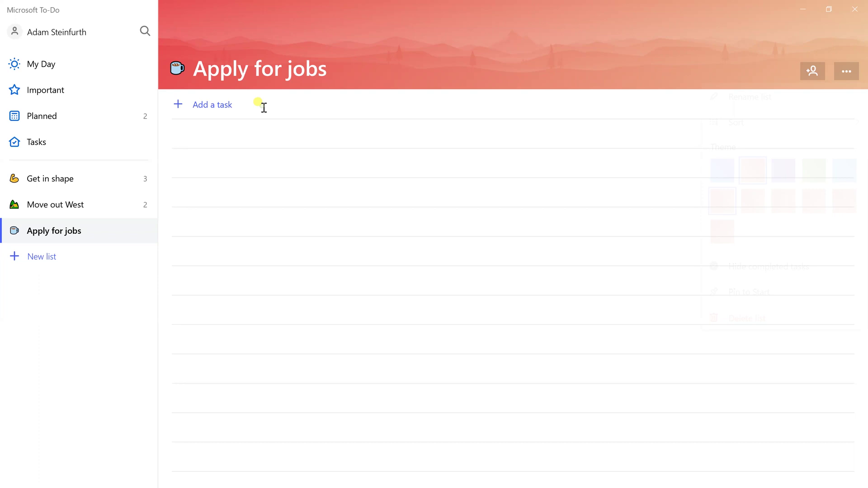
# Add the task 'Start to look online' to the Apply for jobs list.
pyautogui.click(264, 108)
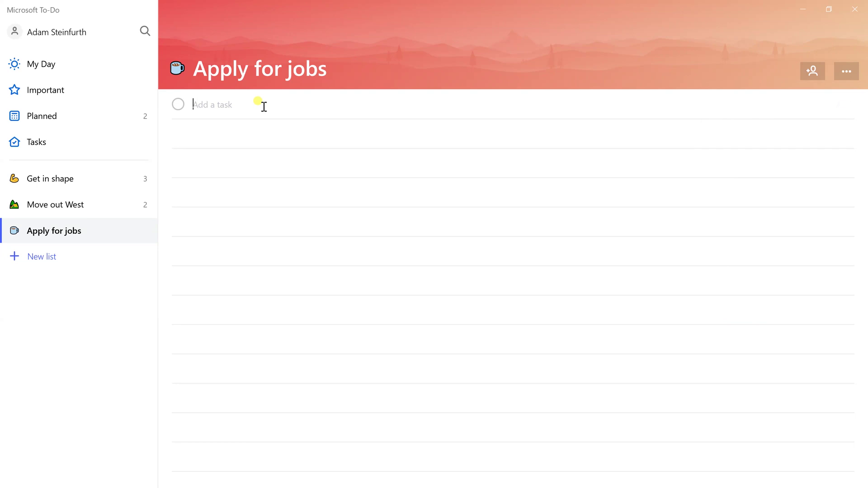
pyautogui.write('Start to look online')
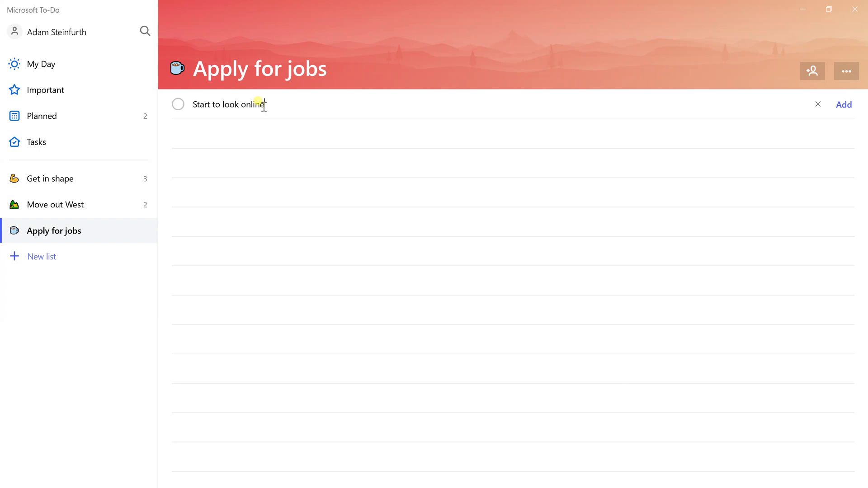
pyautogui.press('Return')
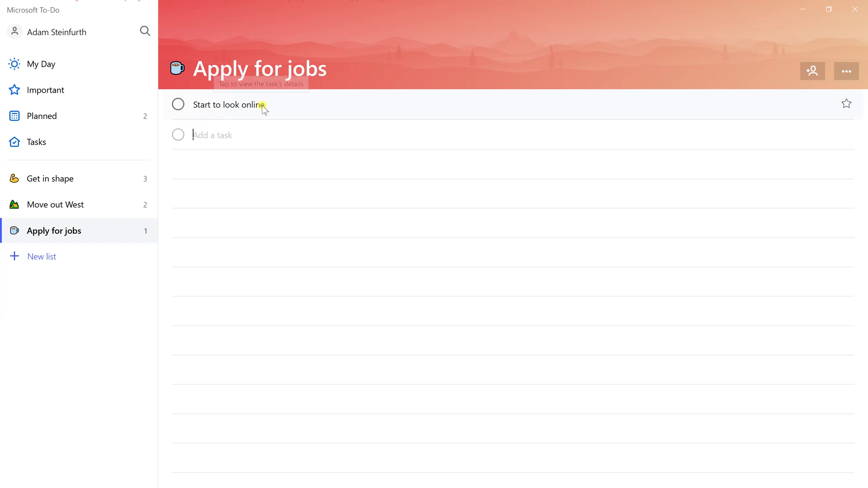
# Make Start to look online due Tomorrow.
pyautogui.click(263, 106)
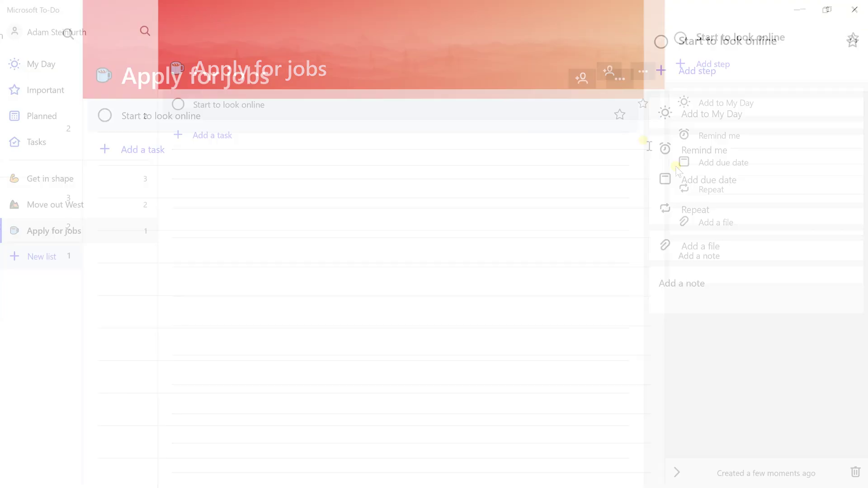
pyautogui.click(721, 163)
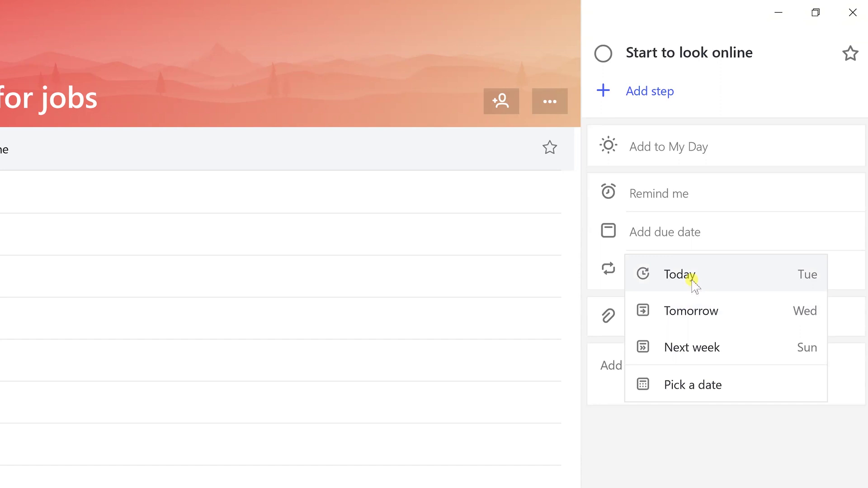
pyautogui.click(687, 314)
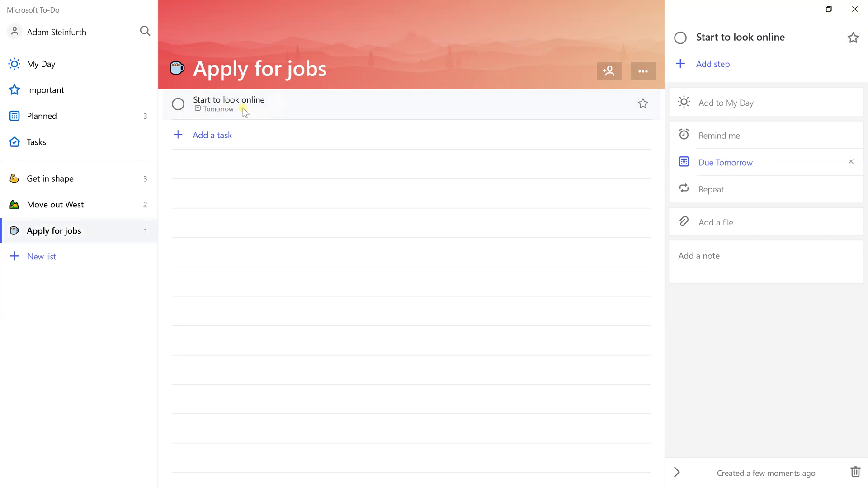
# Add the steps Choose which site, Decide on keywords and Apply to the task.
pyautogui.click(685, 66)
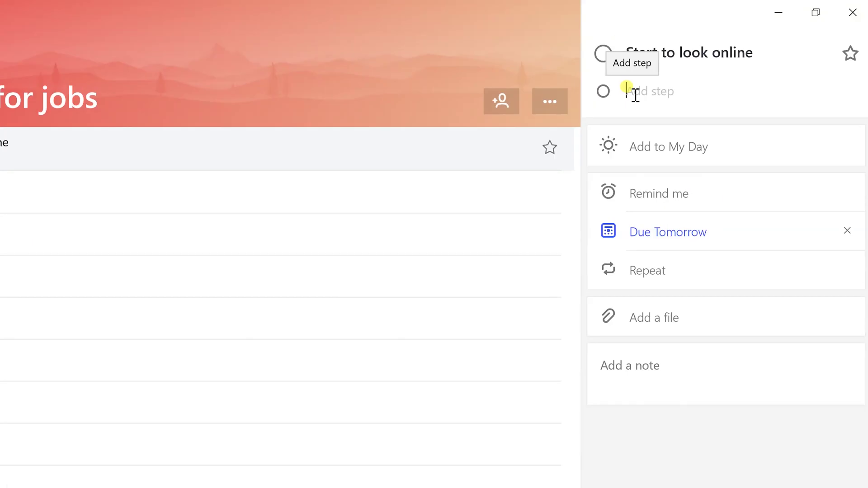
pyautogui.write('Choo')
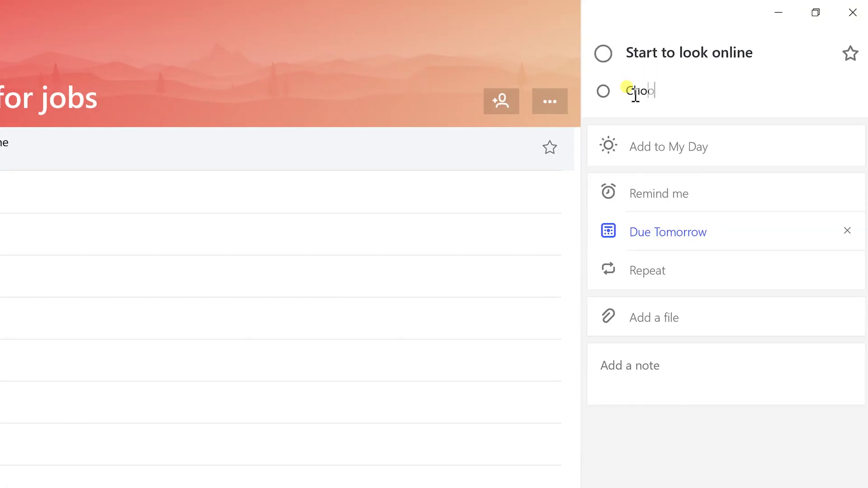
pyautogui.write('se which site')
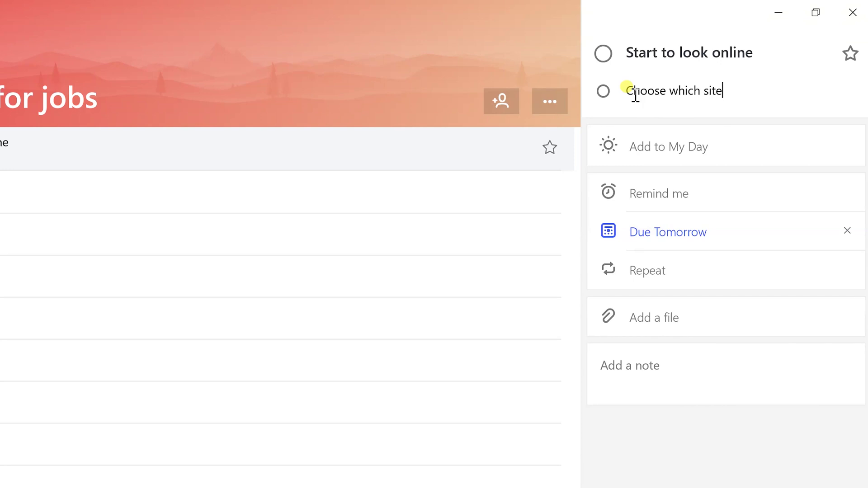
pyautogui.press('Return')
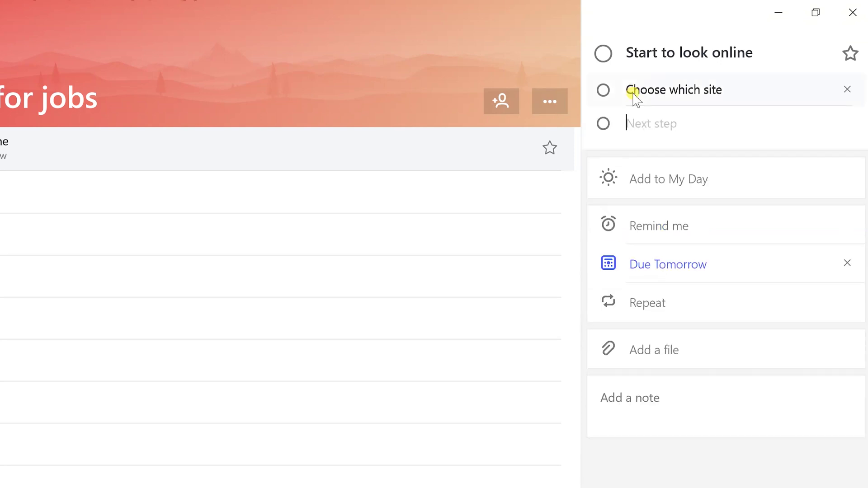
pyautogui.write('Decide on keywo')
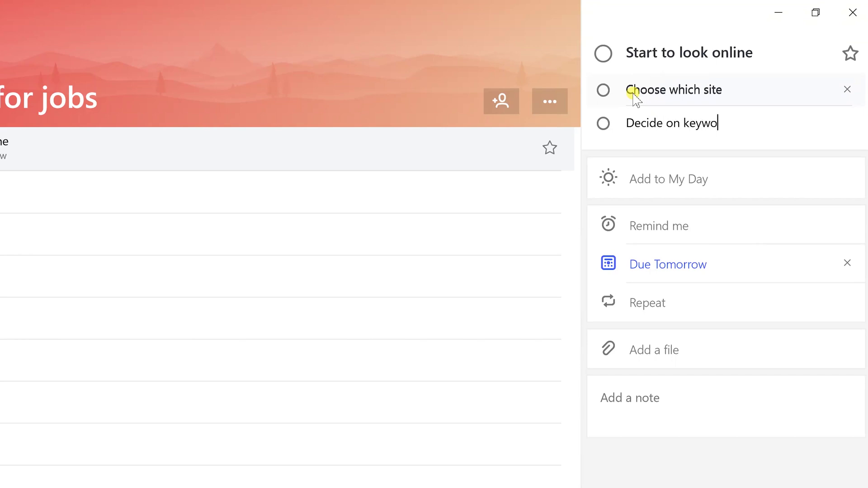
pyautogui.write('rds')
pyautogui.press('Return')
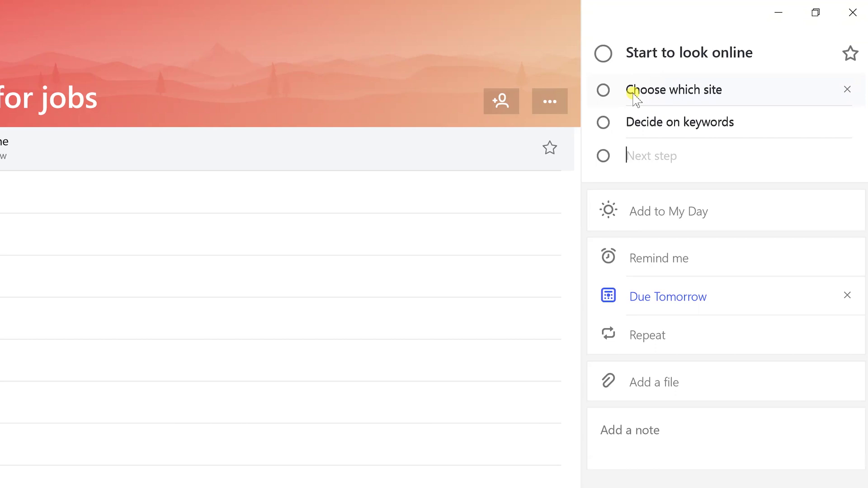
pyautogui.write('Apply')
pyautogui.press('Return')
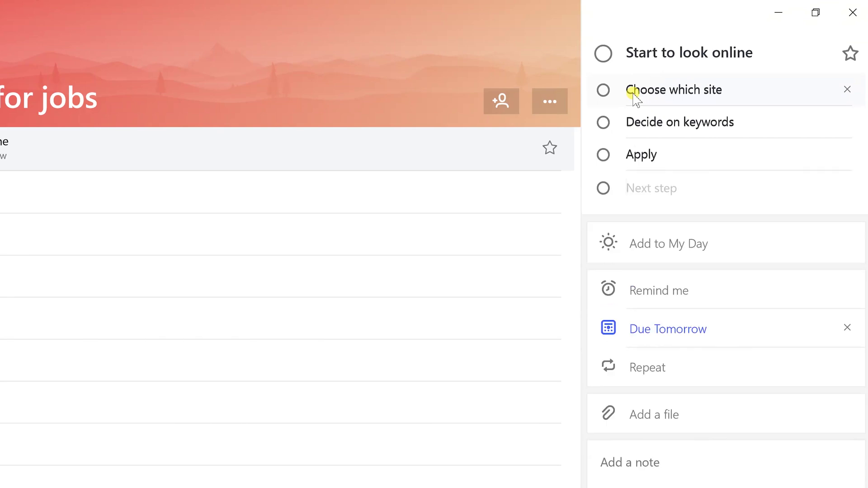
# Reopen Start to look online and mark the Choose which site step as done.
pyautogui.press('Escape')
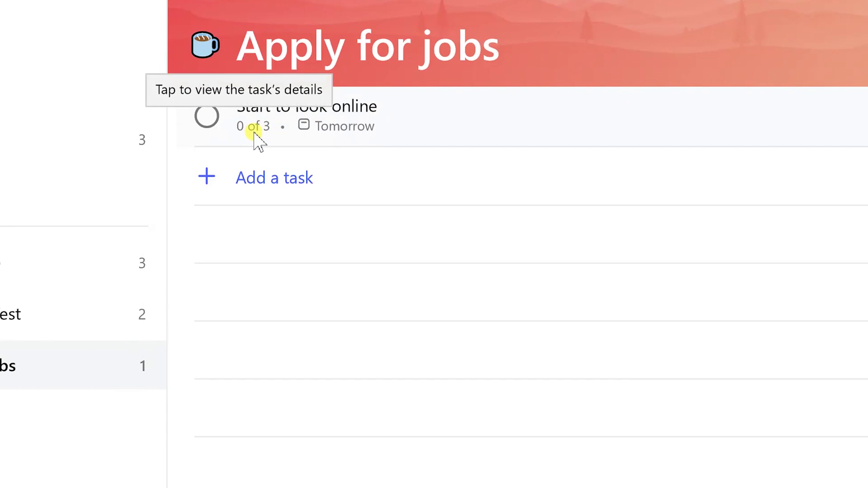
pyautogui.click(700, 133)
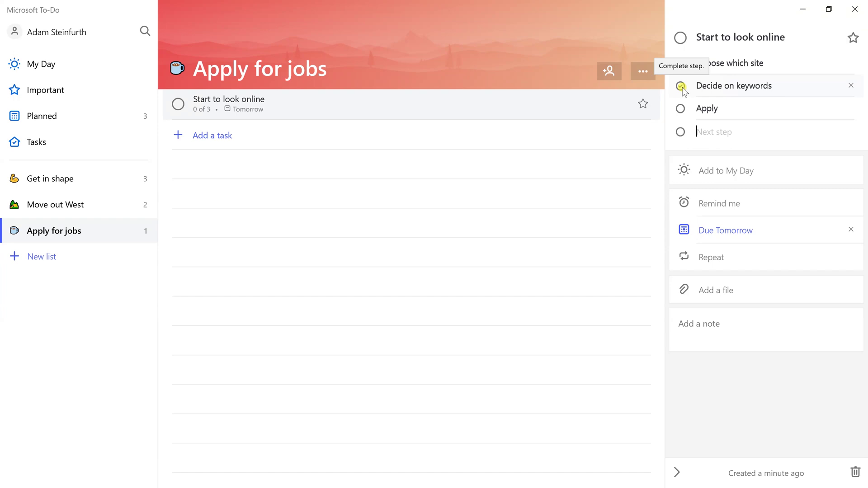
pyautogui.click(681, 63)
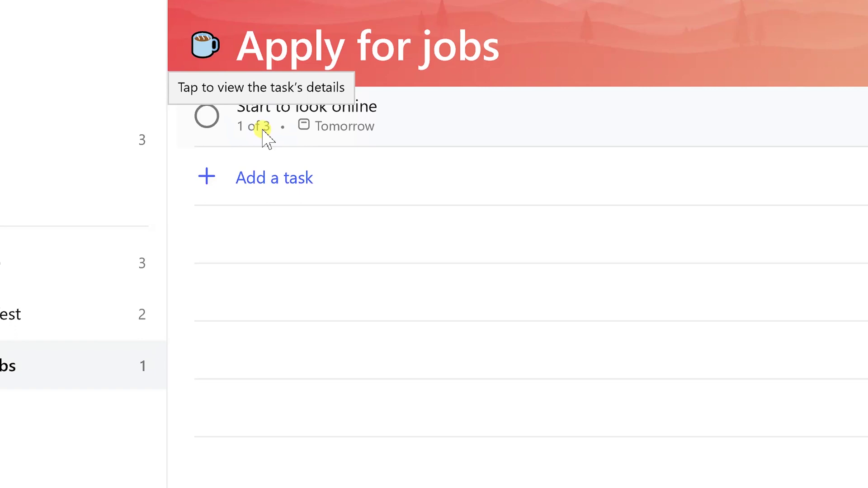
# Add the task 'Subscribe to paper' to the Apply for jobs list.
pyautogui.click(281, 186)
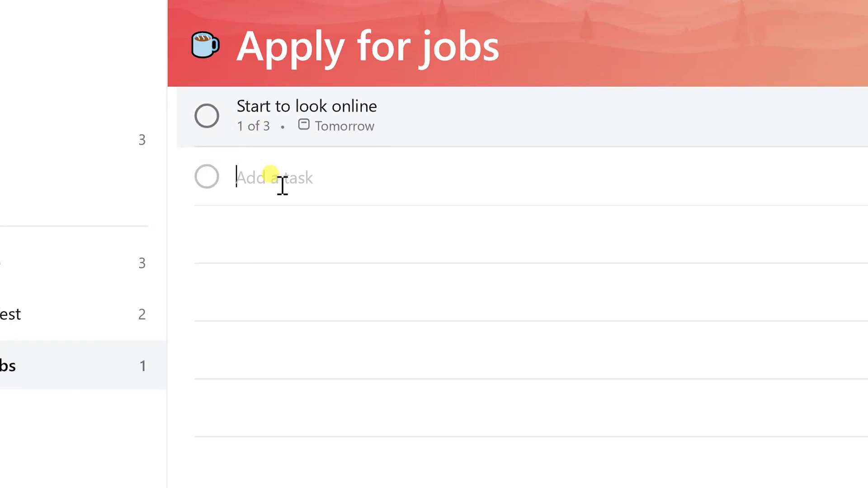
pyautogui.write('Subscrib')
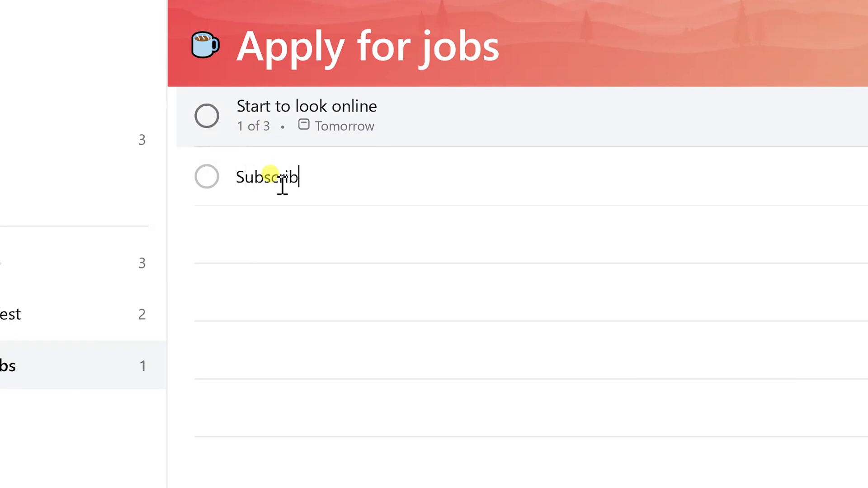
pyautogui.write('e to paper')
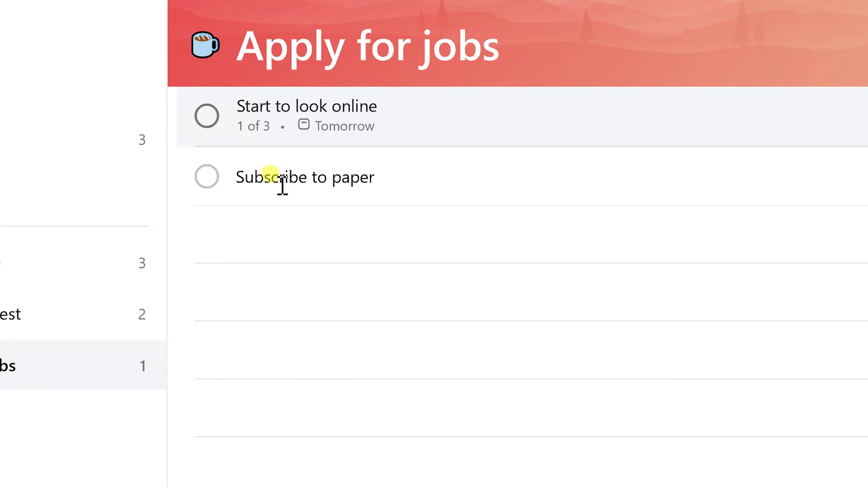
pyautogui.press('Return')
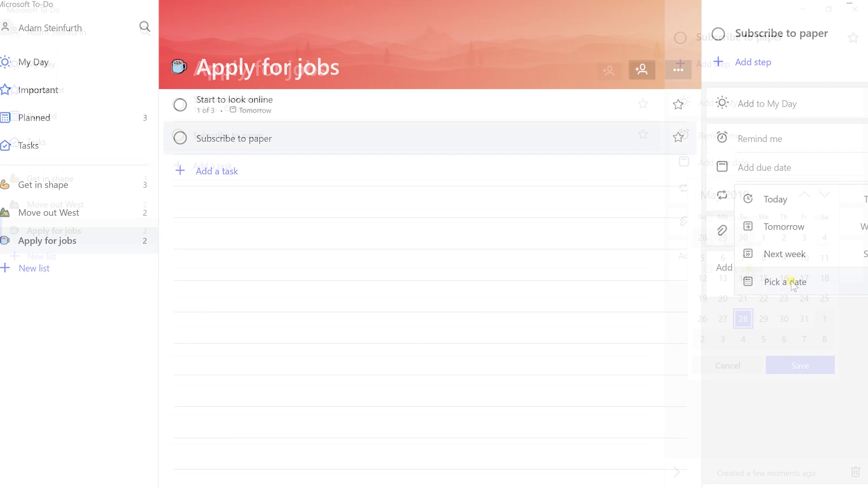
# Set Subscribe to paper's due date to Friday, June 7 from the calendar.
pyautogui.click(743, 283)
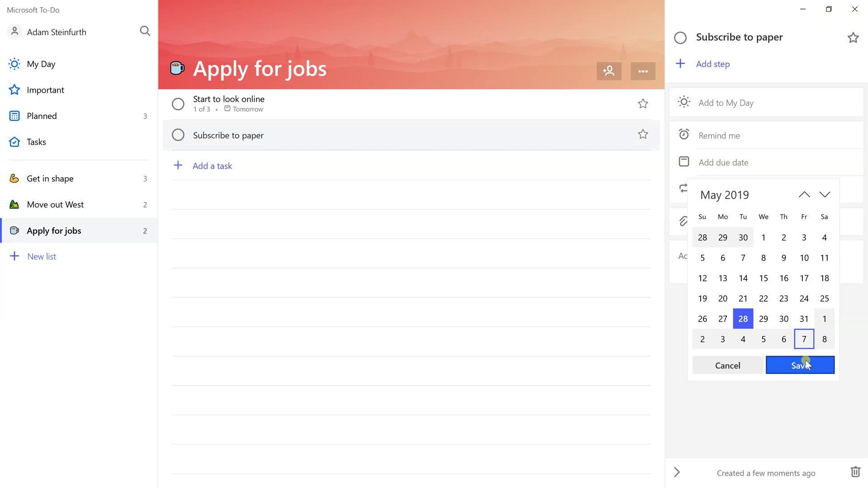
pyautogui.click(805, 340)
pyautogui.click(801, 364)
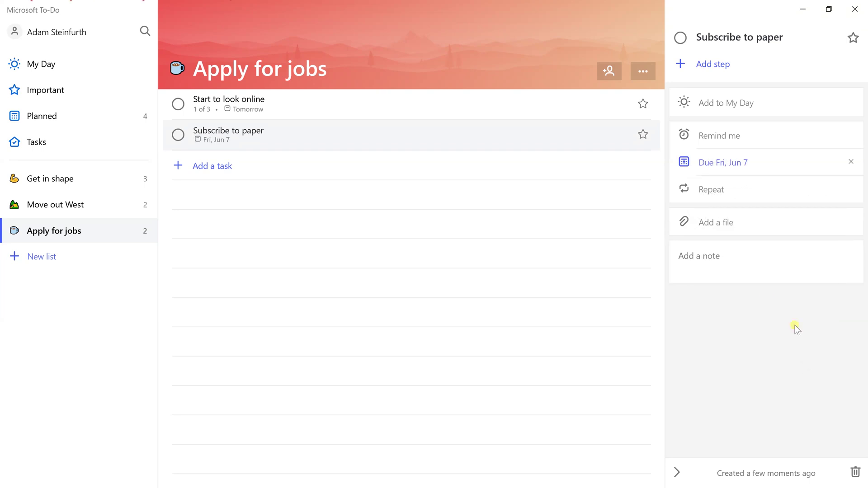
pyautogui.click(279, 165)
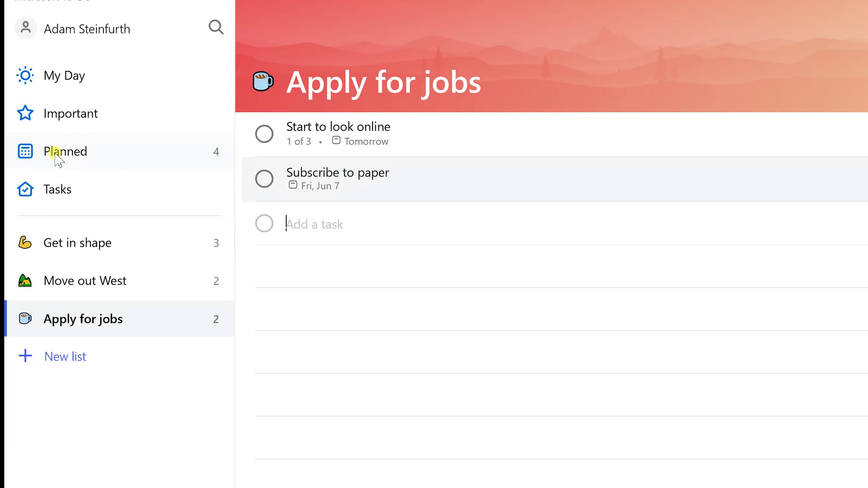
# Show the Planned view with four dated tasks under Tomorrow, May 29–Jun 2, and Later.
pyautogui.click(58, 153)
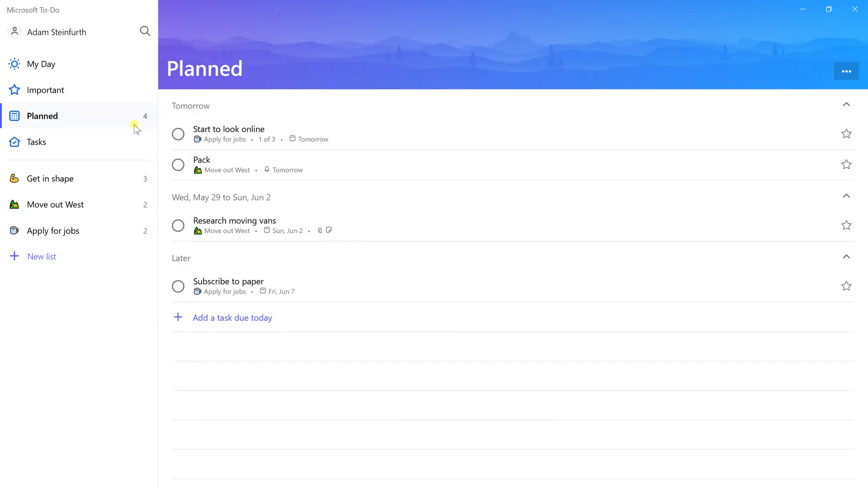
pyautogui.click(128, 178)
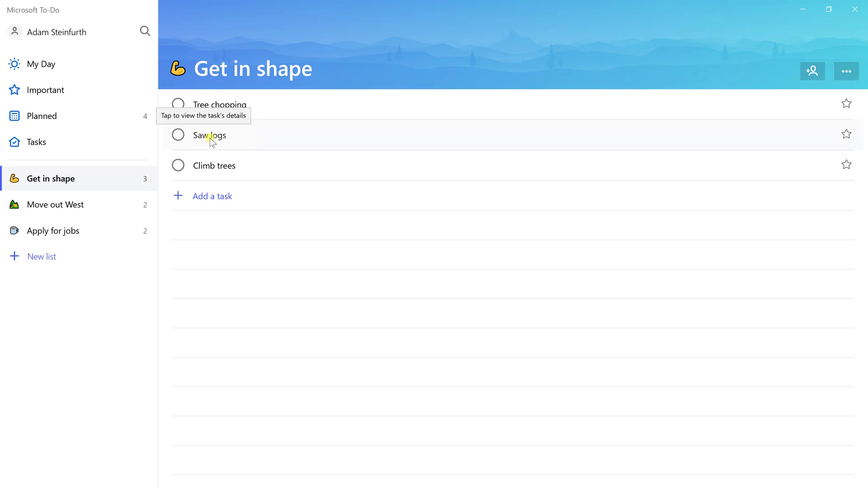
pyautogui.click(108, 119)
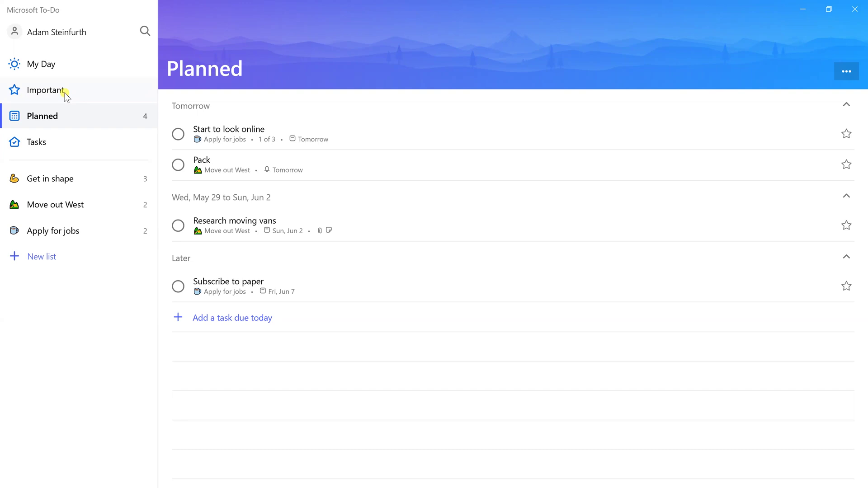
# Star Saw logs in Get in shape and view the Important list holding it.
pyautogui.click(65, 181)
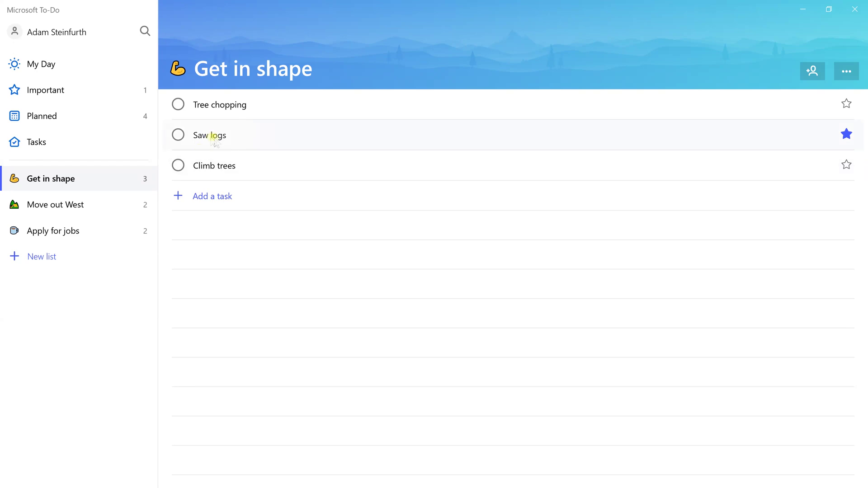
pyautogui.click(101, 91)
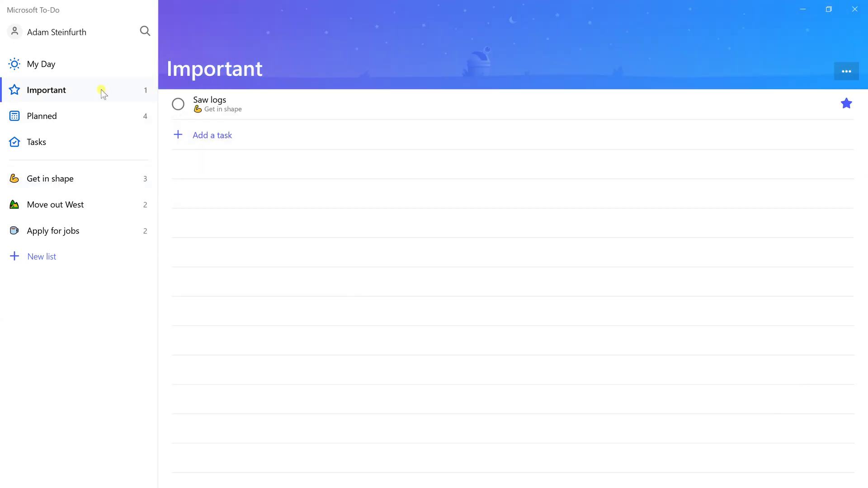
# Add Tree chopping from the Get in shape list to My Day.
pyautogui.click(49, 68)
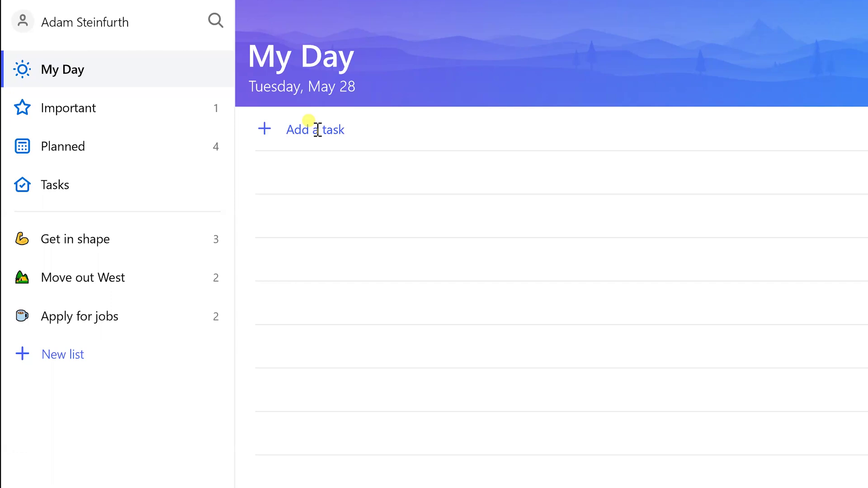
pyautogui.click(271, 132)
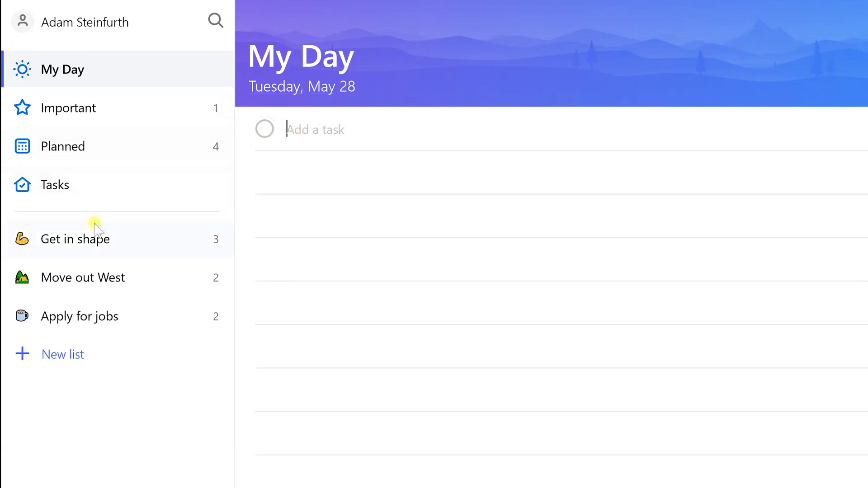
pyautogui.click(91, 237)
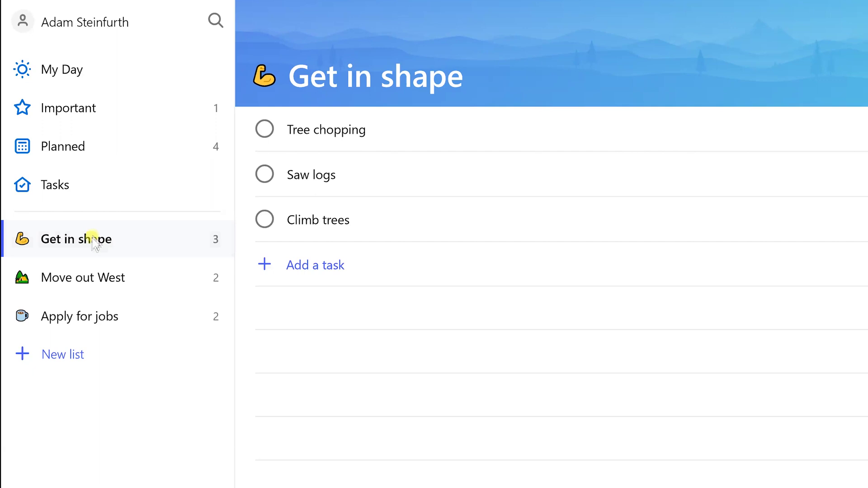
pyautogui.rightClick(308, 133)
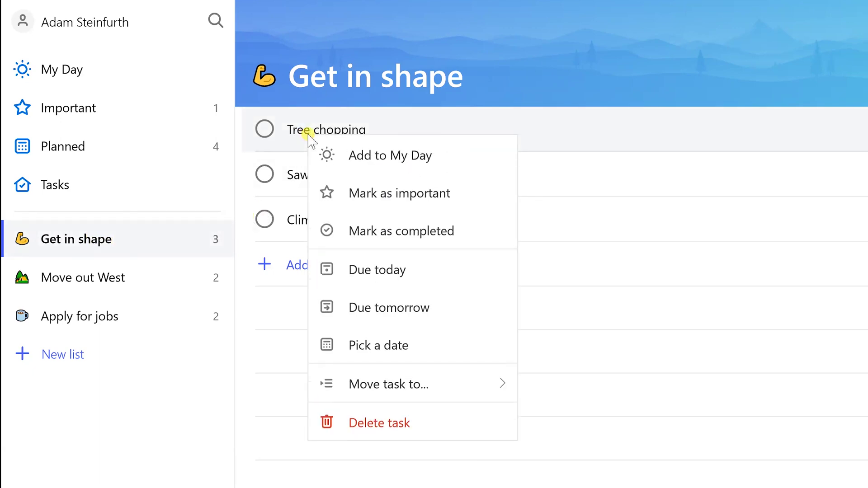
pyautogui.click(364, 157)
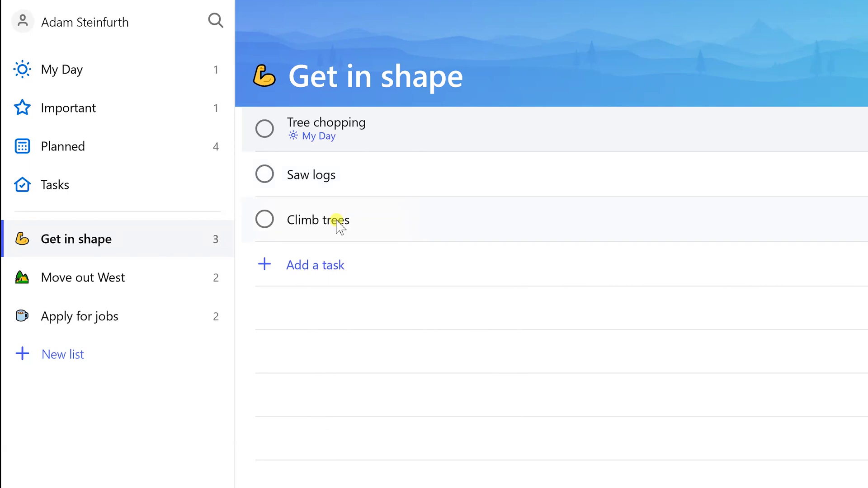
# Add Research moving vans from Move out West to My Day and check My Day.
pyautogui.click(170, 283)
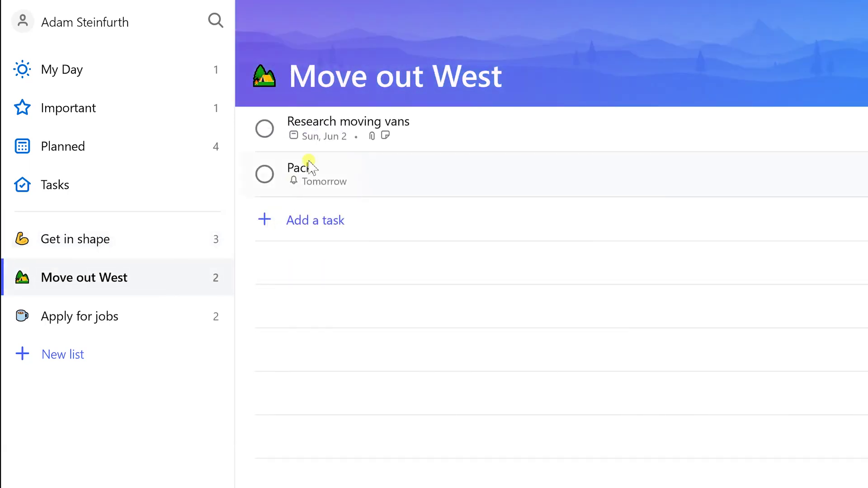
pyautogui.rightClick(325, 139)
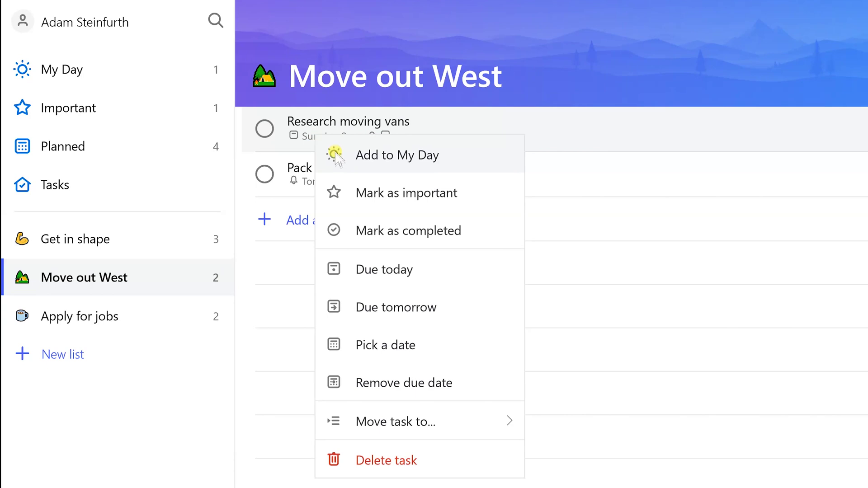
pyautogui.click(337, 156)
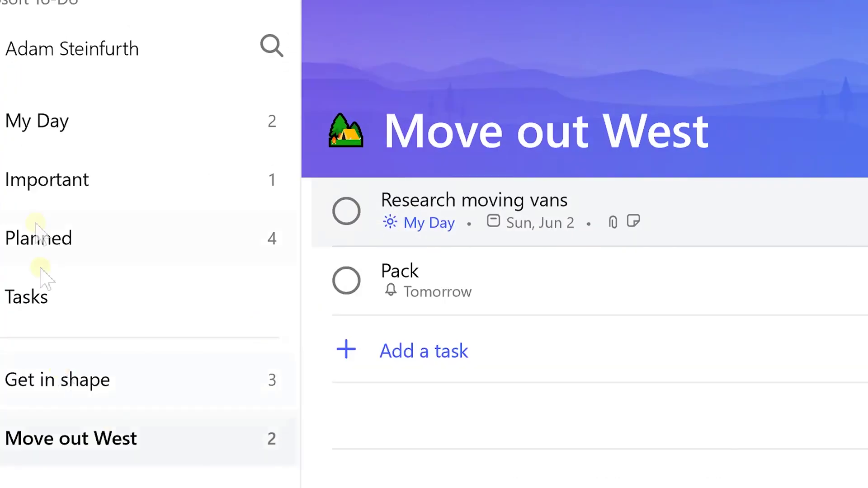
pyautogui.click(38, 126)
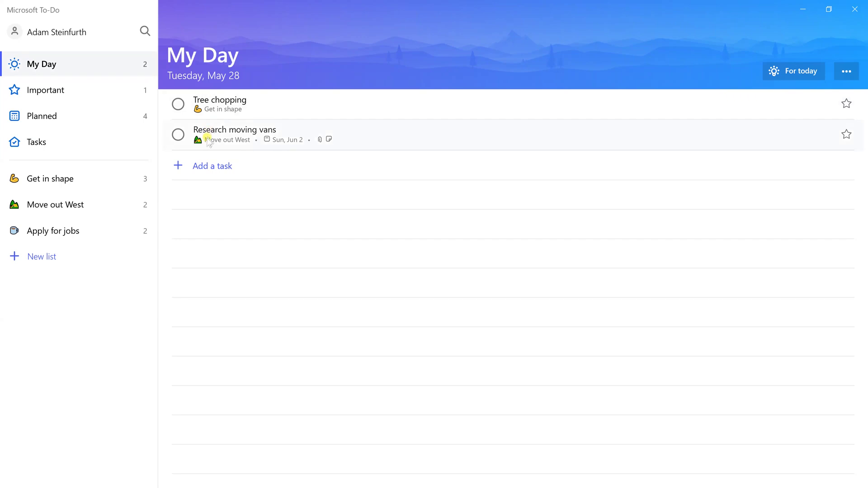
# Add Climb trees to My Day from the For today suggestions.
pyautogui.click(85, 96)
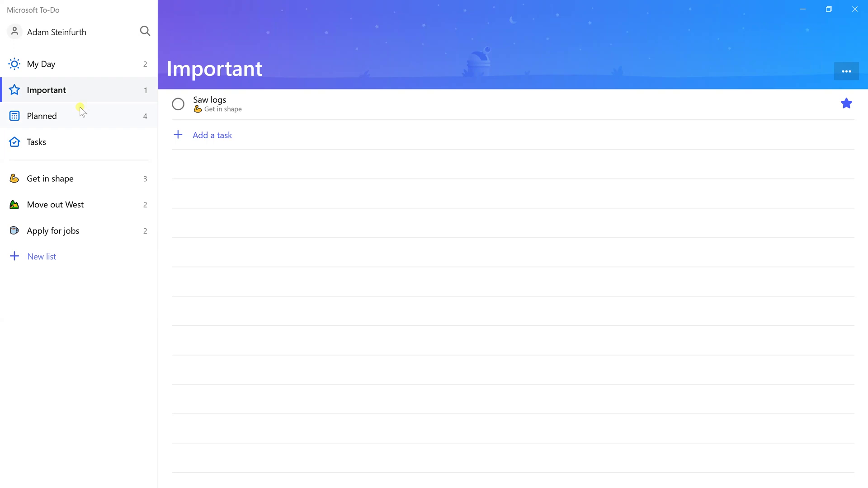
pyautogui.click(62, 117)
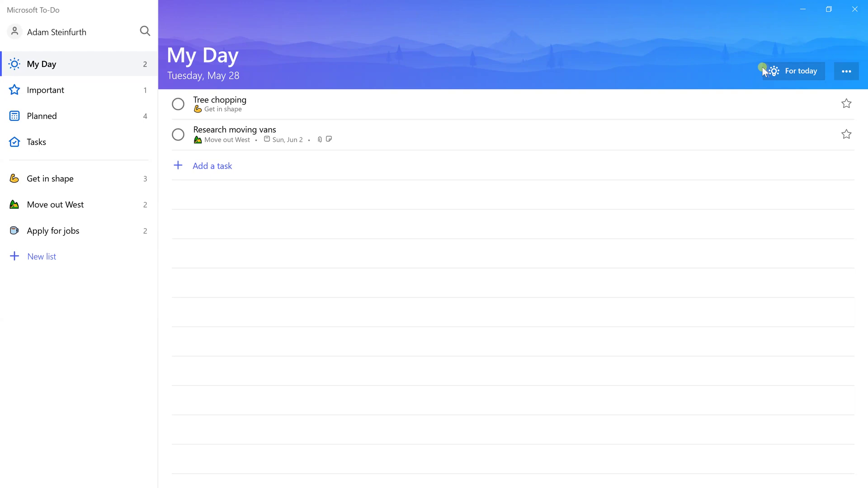
pyautogui.click(771, 72)
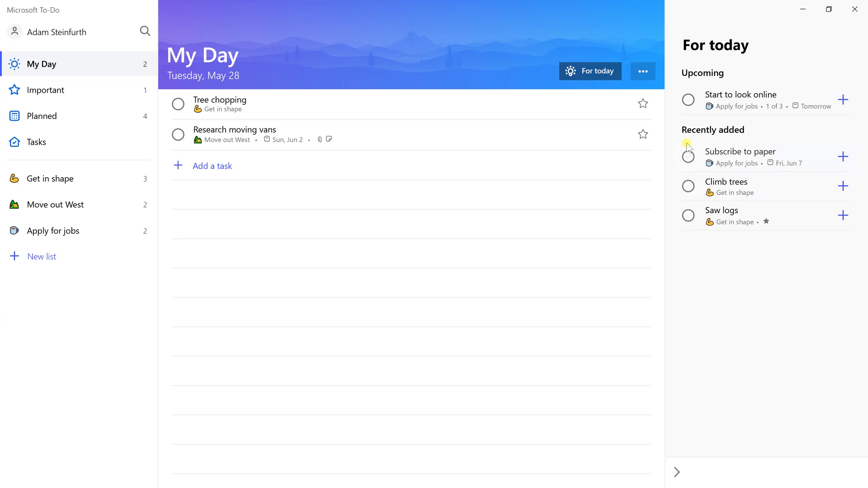
pyautogui.click(855, 9)
pyautogui.click(845, 187)
pyautogui.rightClick(252, 159)
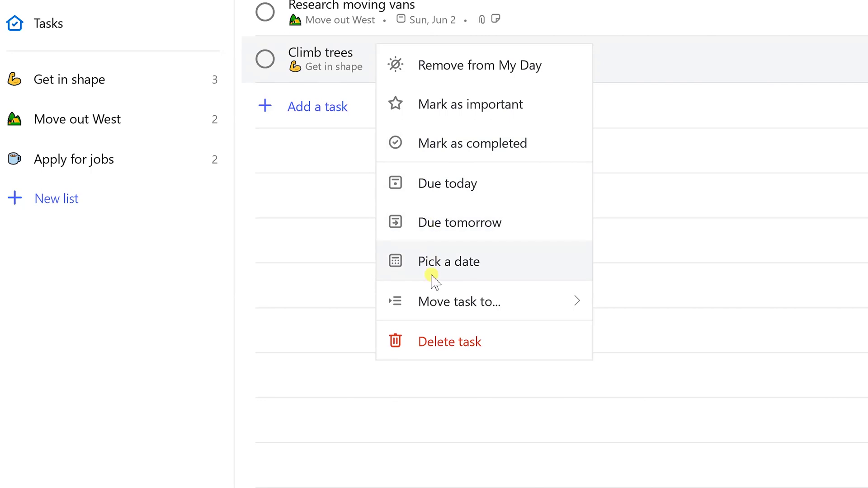
pyautogui.moveTo(446, 301)
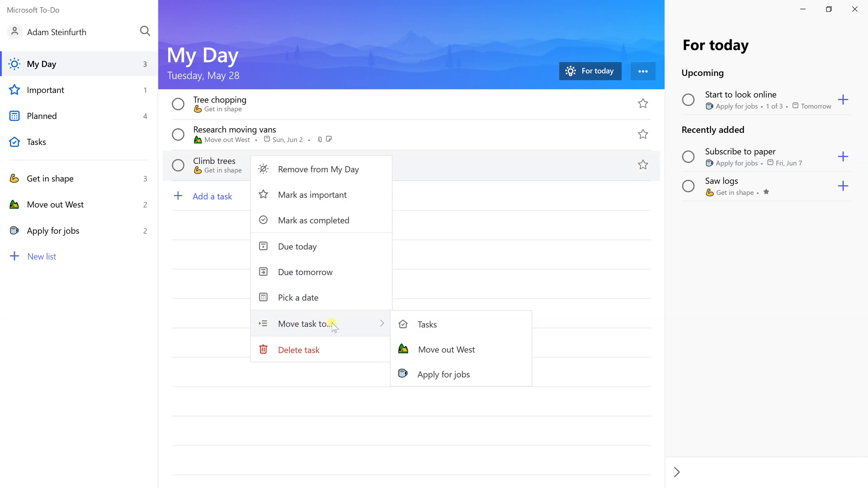
pyautogui.click(460, 264)
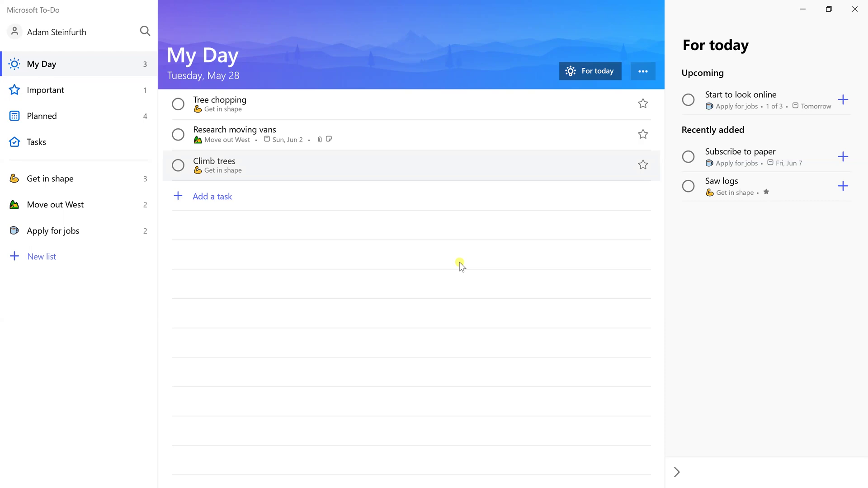